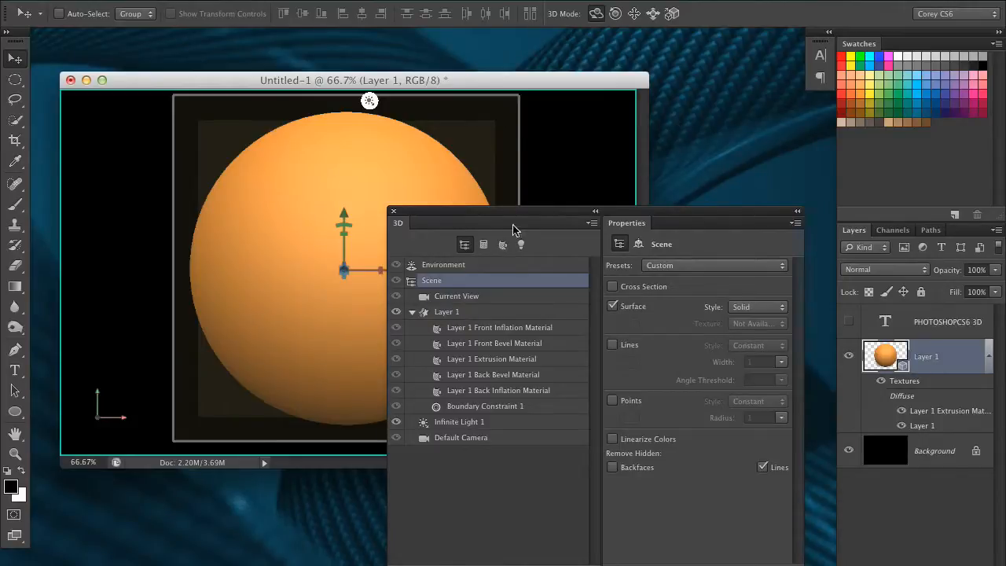
- Briefly show and hide the PHOTOSHOPCS6 3D text layer, and examine the orange sphere from a slightly rotated angle
click(408, 313)
drag(481, 212, 527, 345)
click(849, 323)
drag(699, 339, 813, 270)
click(849, 323)
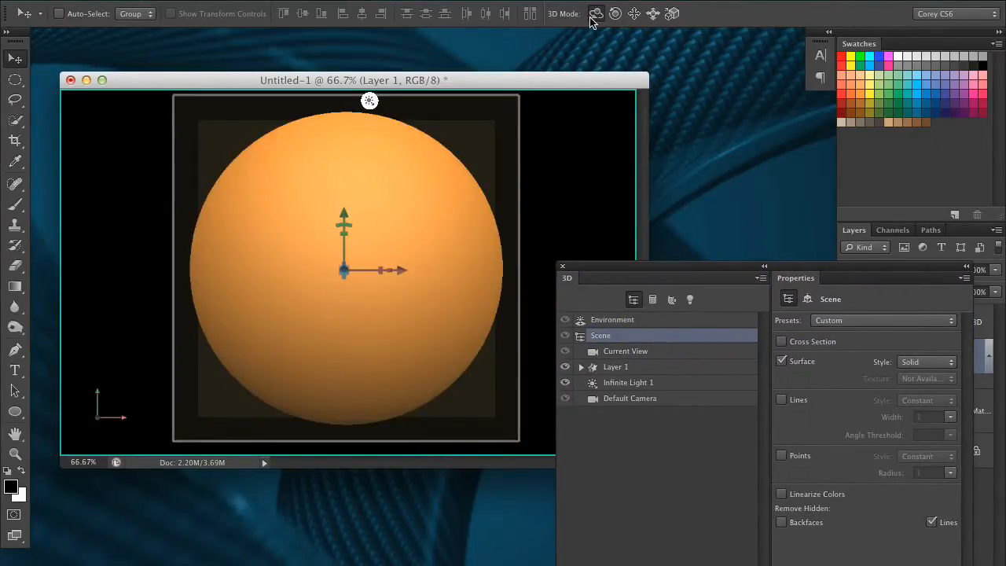
mouse_move(568, 169)
mouse_down()
mouse_move(451, 218)
mouse_move(291, 209)
mouse_move(361, 179)
mouse_move(459, 164)
mouse_move(535, 176)
mouse_move(602, 157)
mouse_move(561, 165)
mouse_up()
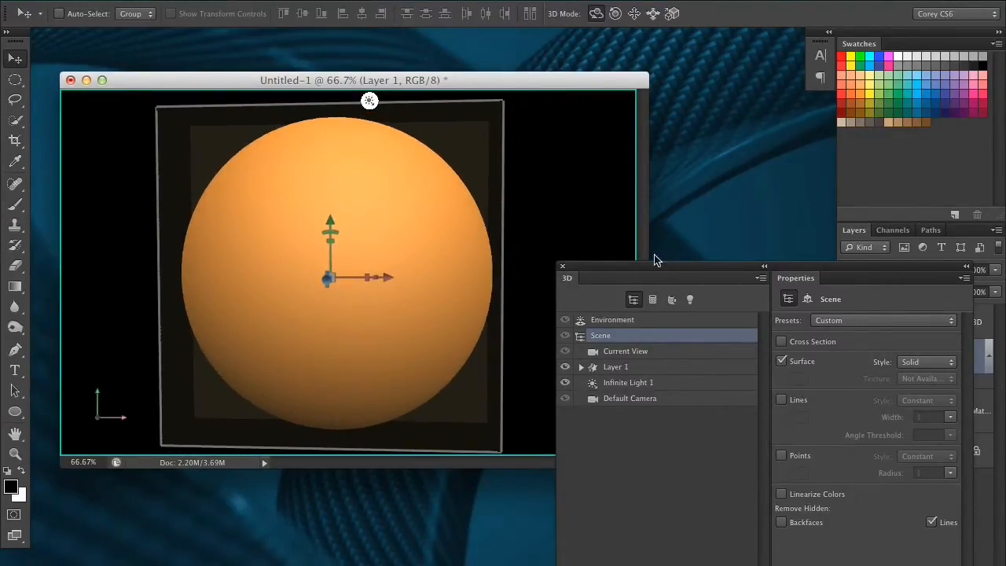
drag(642, 268, 651, 168)
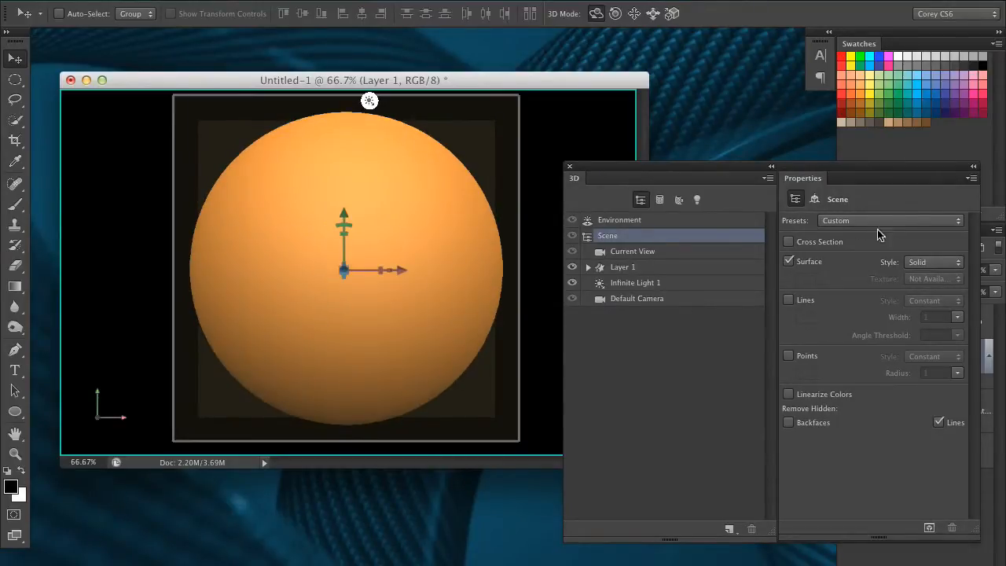
- Set the inflate strength of the Layer 1 mesh's front cap to 18%
click(657, 266)
click(814, 199)
click(833, 199)
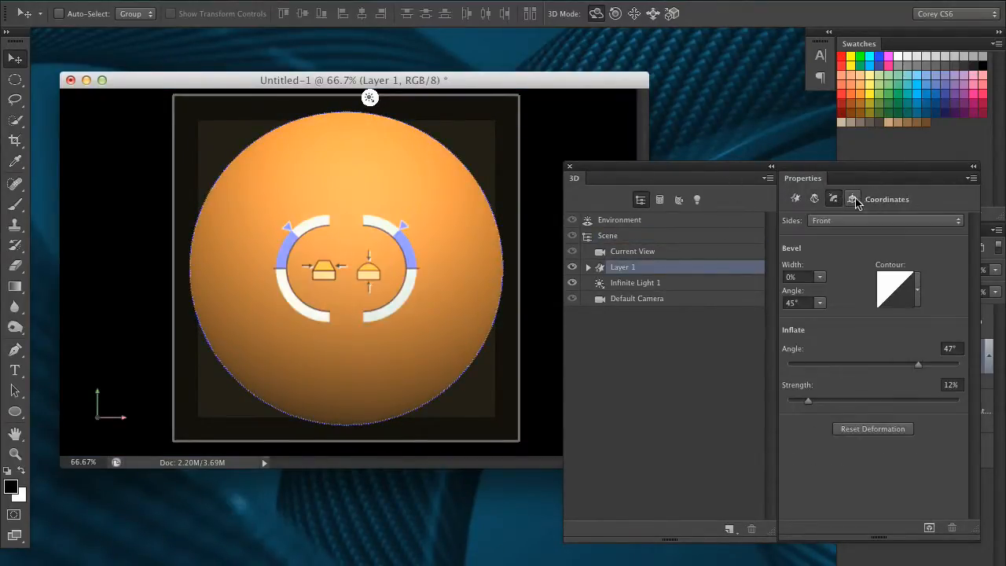
drag(829, 171, 737, 164)
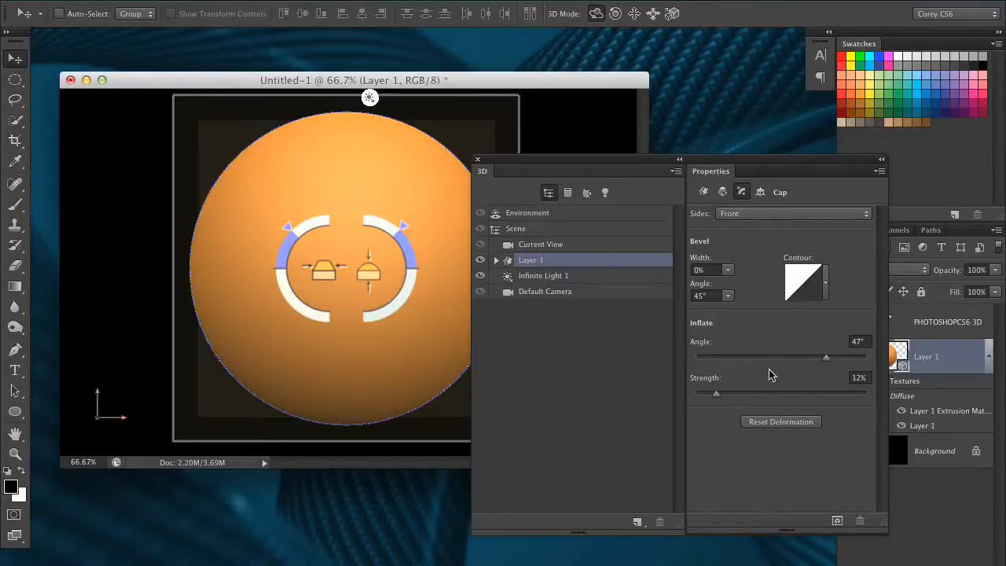
drag(719, 393, 723, 393)
drag(571, 162, 702, 175)
drag(570, 182, 627, 190)
mouse_move(857, 395)
mouse_down()
mouse_move(883, 393)
mouse_move(809, 394)
mouse_move(861, 393)
mouse_up()
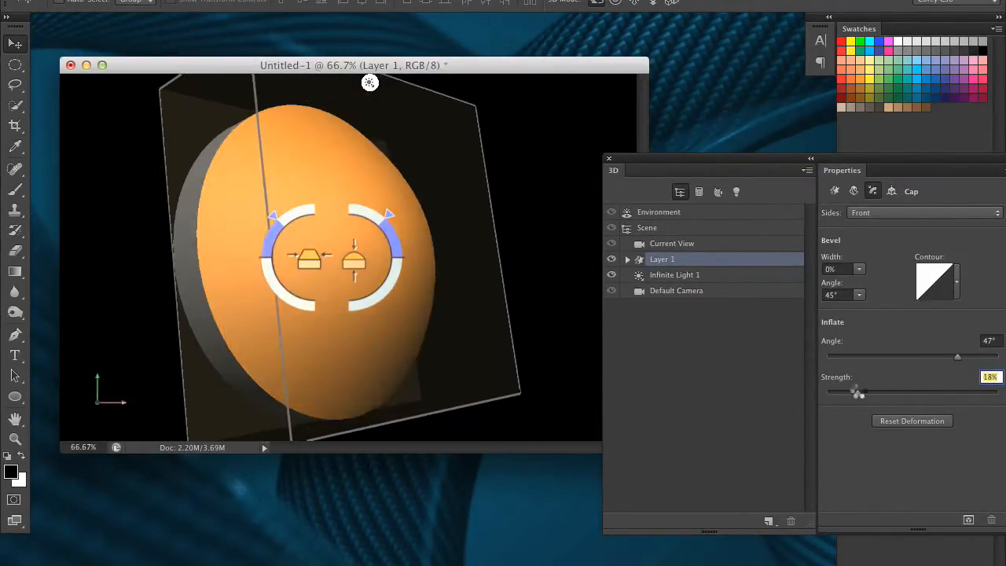
- Try a front cap inflate angle of 32° with a strength of 16% on Layer 1
drag(958, 357, 931, 356)
drag(861, 393, 853, 395)
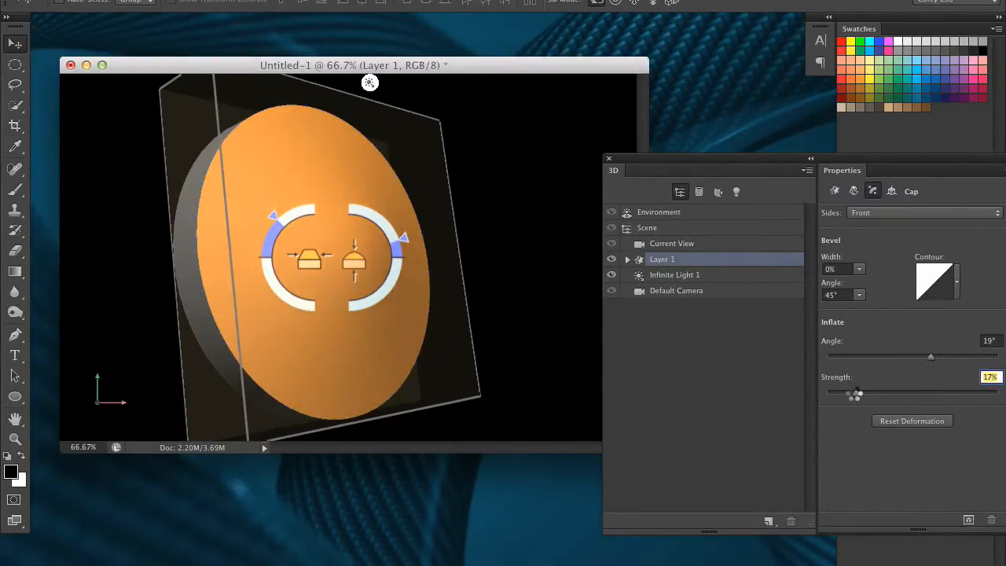
drag(931, 356, 945, 358)
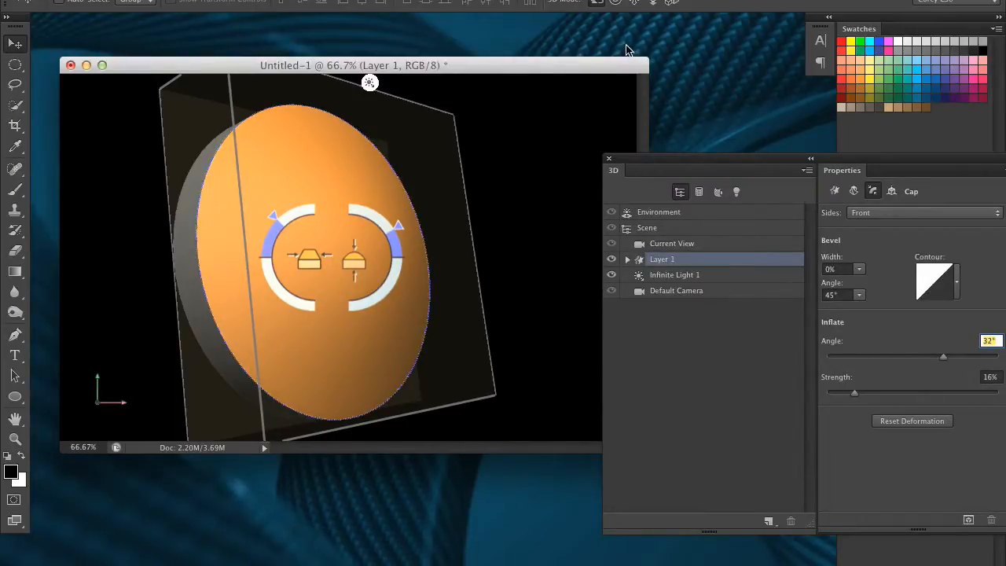
- Undo the latest inflate angle and strength changes together with the rotation of the view
key(alt+super+z)
key(alt+super+z)
key(alt+super+z)
key(alt+super+z)
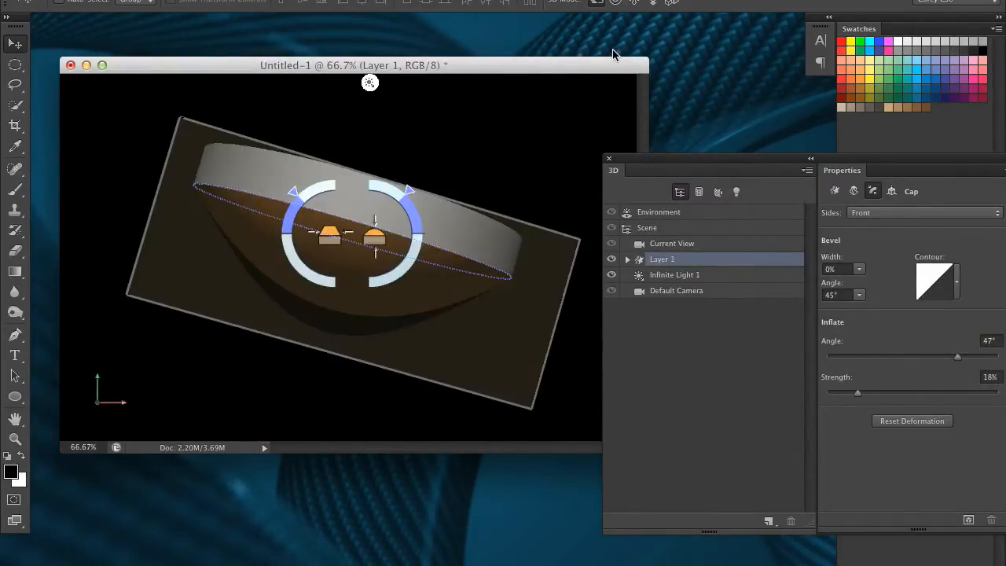
key(alt+super+z)
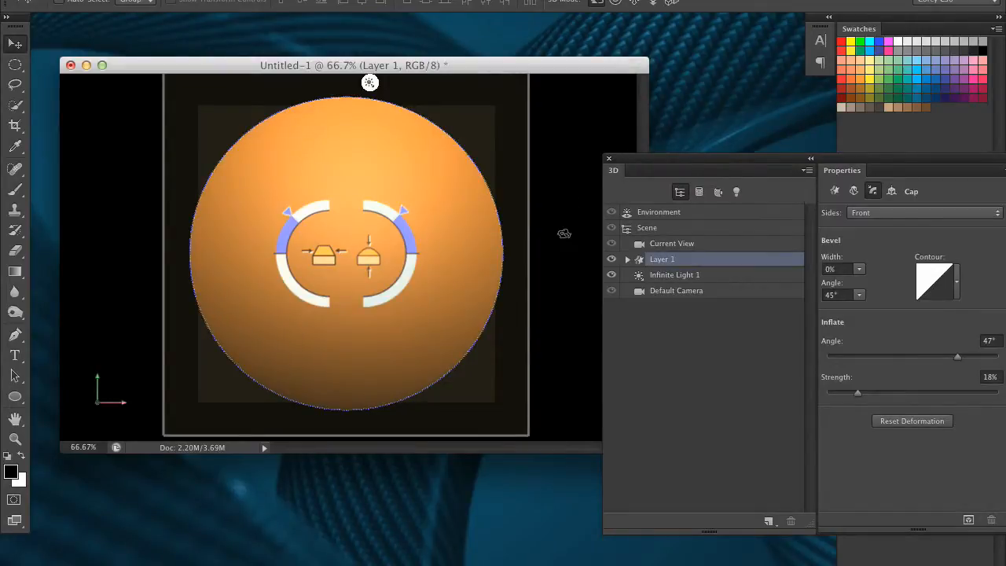
- Show the PHOTOSHOPCS6 3D text layer over the sphere and make it the active layer
drag(641, 162, 643, 331)
drag(812, 331, 592, 427)
click(849, 306)
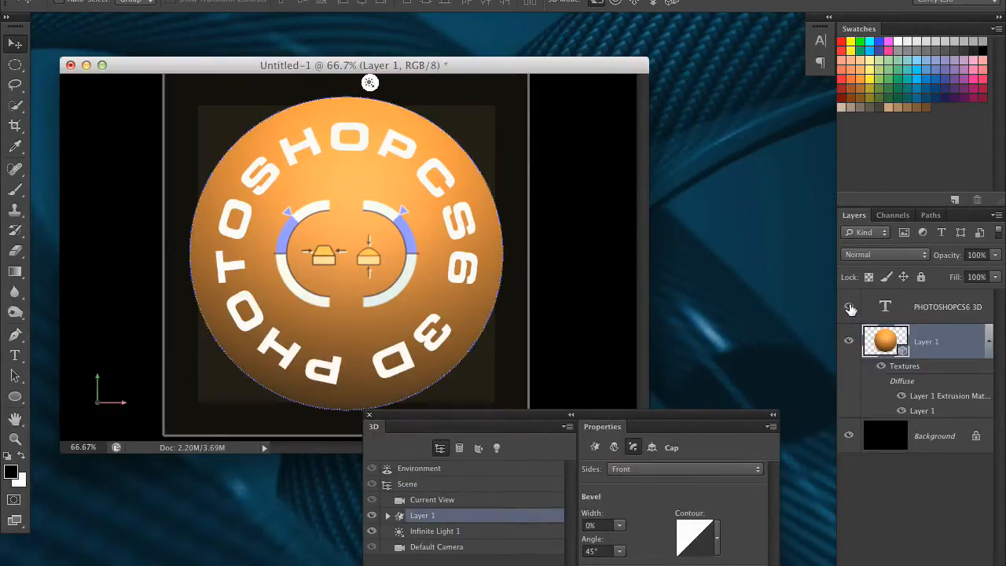
click(849, 342)
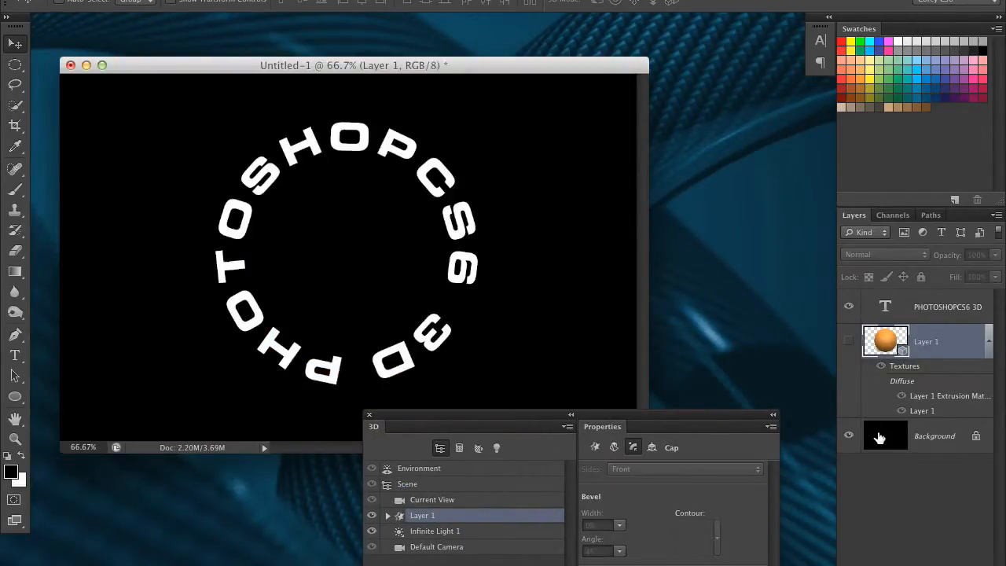
click(882, 313)
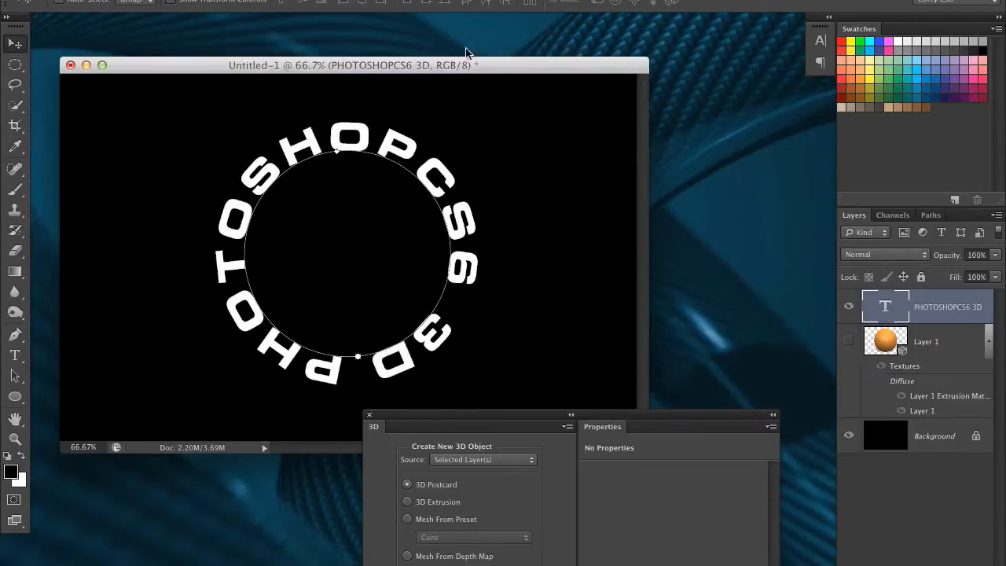
click(848, 343)
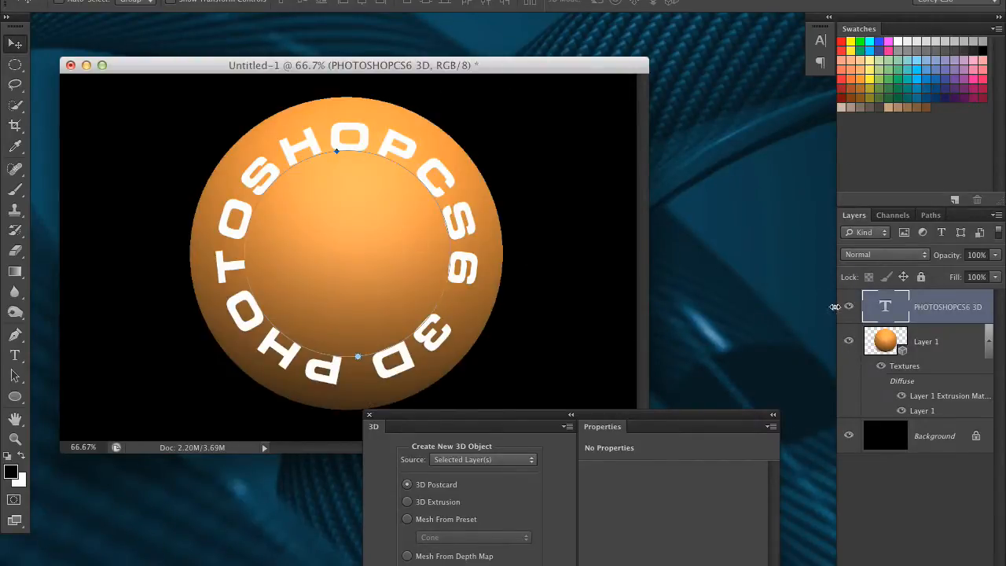
click(408, 1)
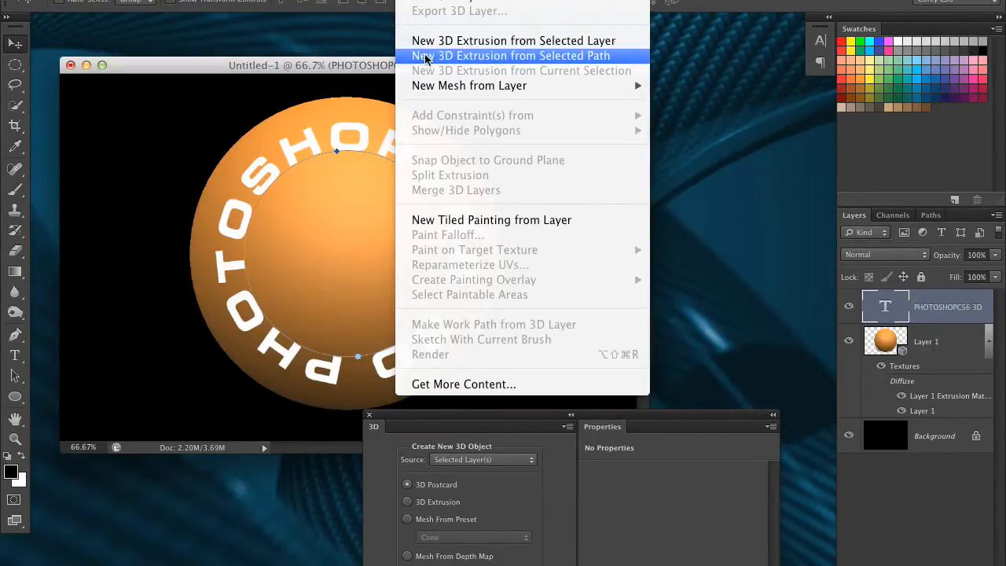
click(621, 56)
key(super+z)
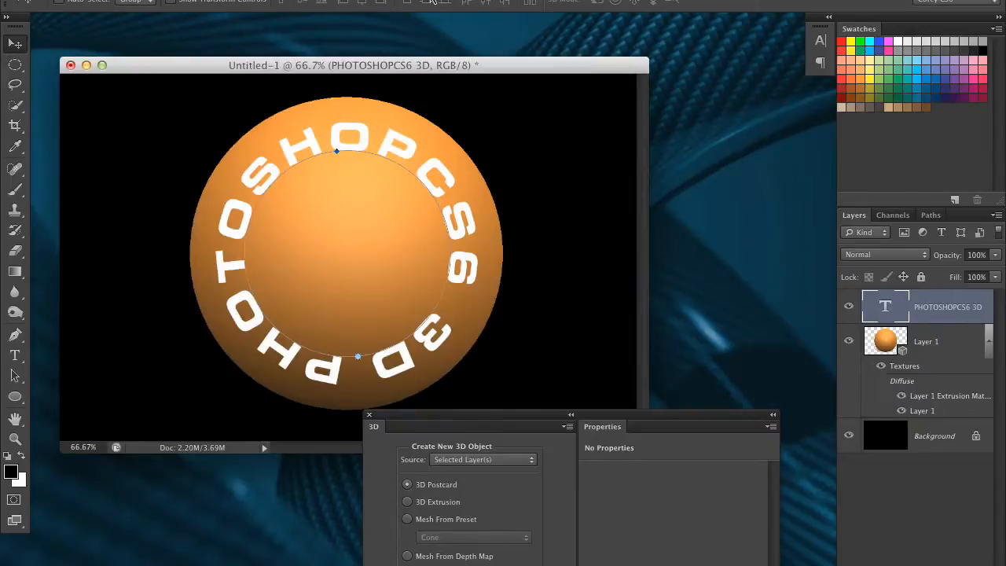
- Create a new 3D extrusion from the selected PHOTOSHOPCS6 3D text layer
click(407, 1)
click(428, 43)
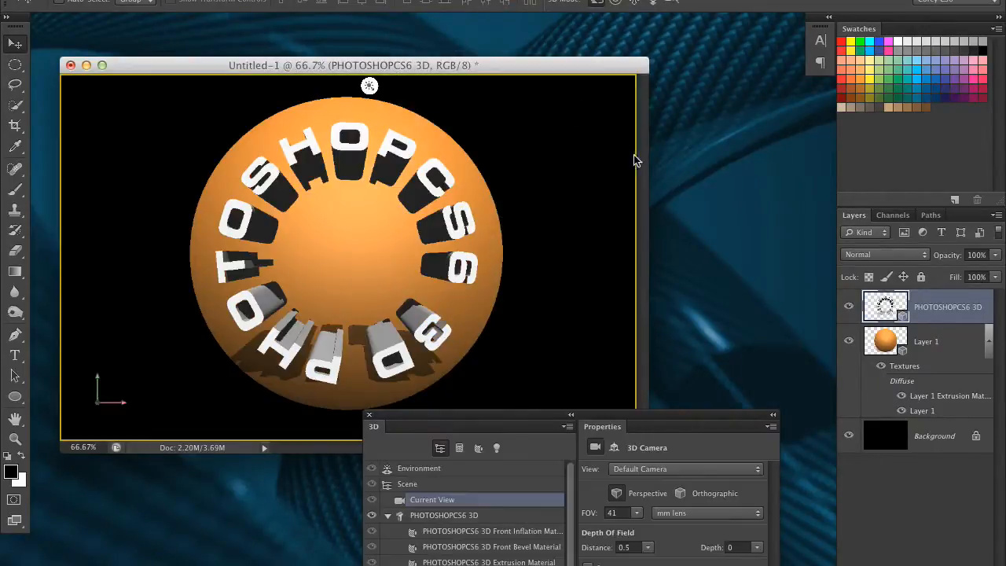
drag(548, 240, 511, 295)
key(super+z)
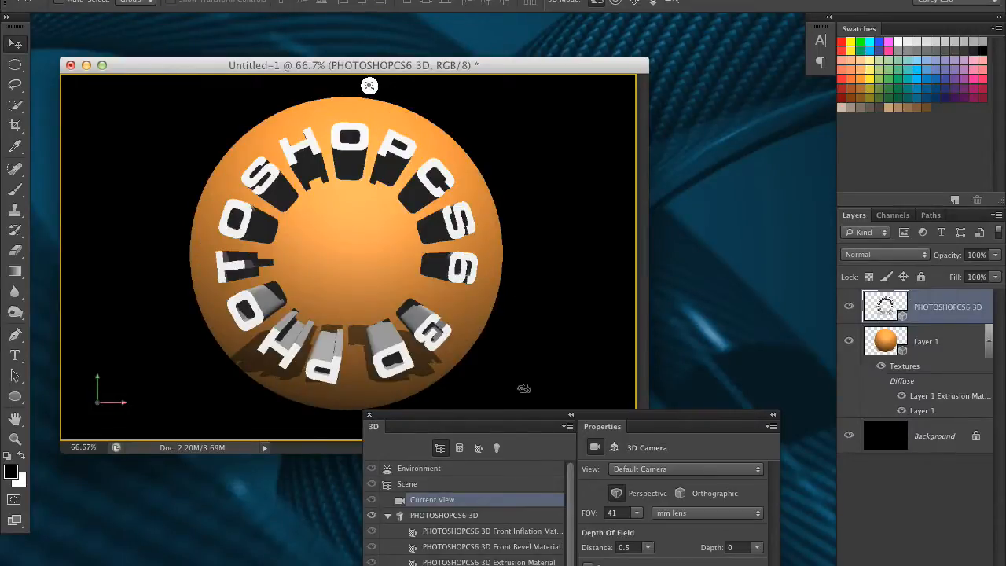
- Set the extrusion depth of the PHOTOSHOPCS6 3D text mesh to 218
drag(526, 418, 585, 154)
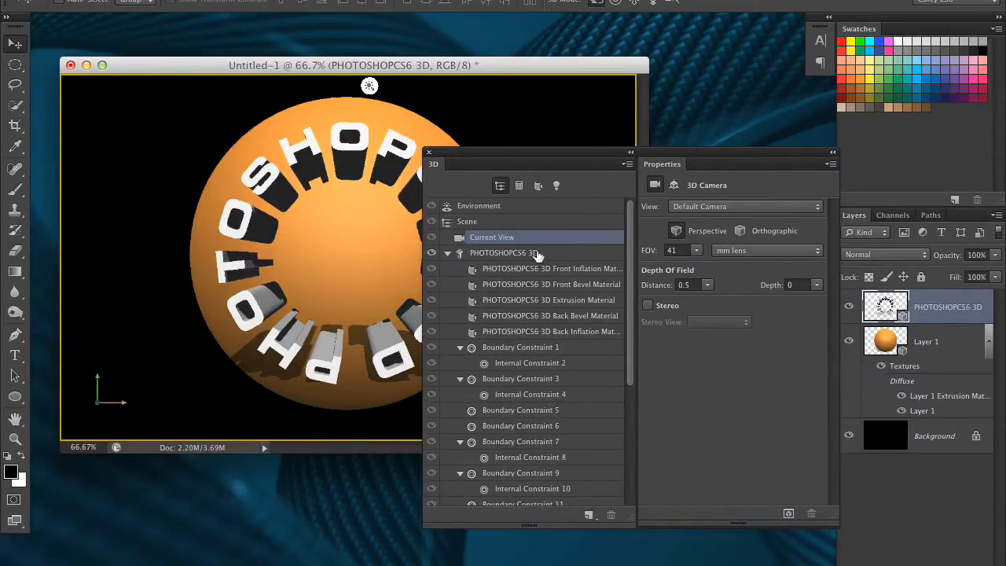
click(531, 255)
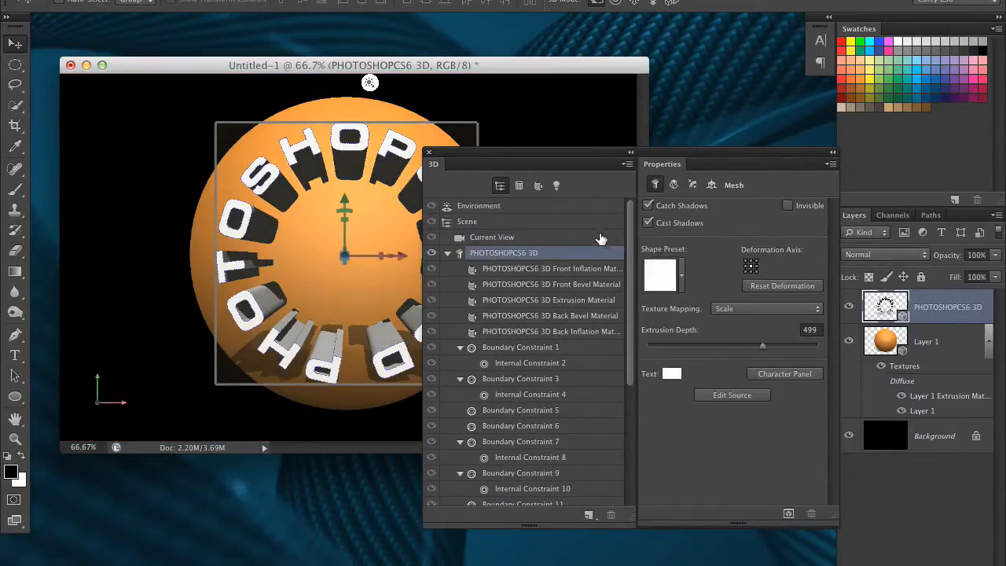
drag(760, 352, 749, 350)
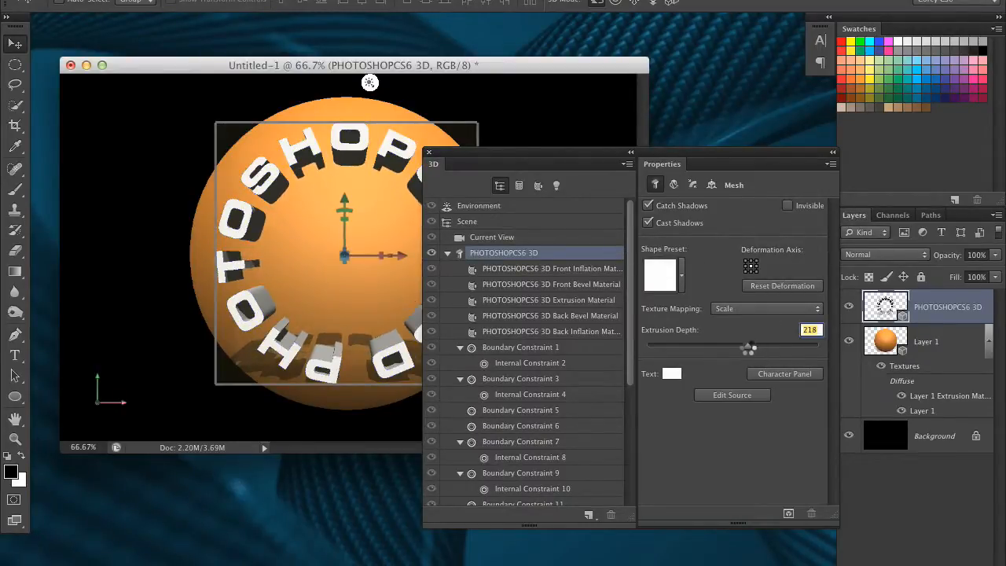
drag(655, 152, 574, 448)
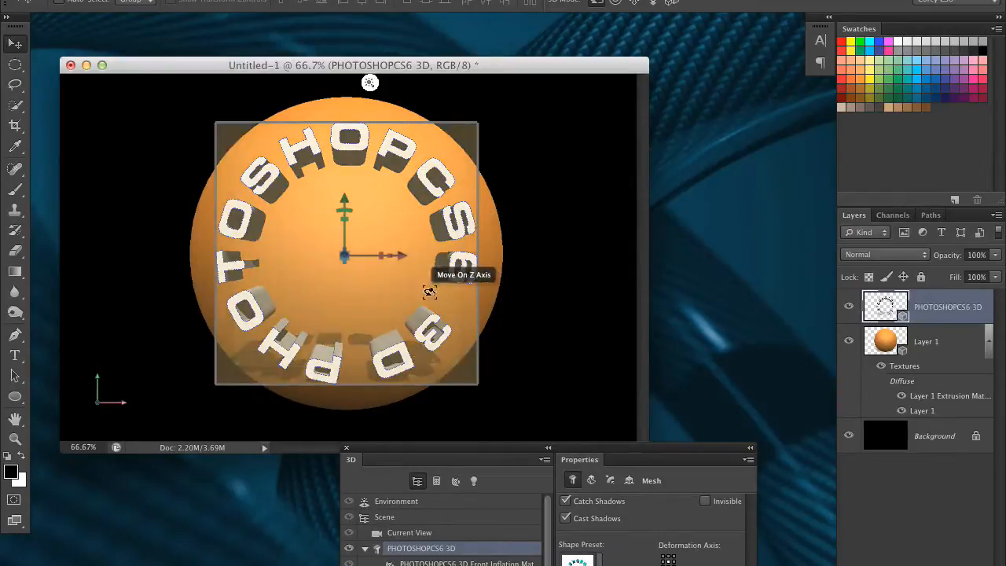
- Merge the PHOTOSHOPCS6 3D and Layer 1 3D layers into a single 3D layer
click(938, 343)
drag(855, 215, 634, 96)
drag(776, 424, 777, 390)
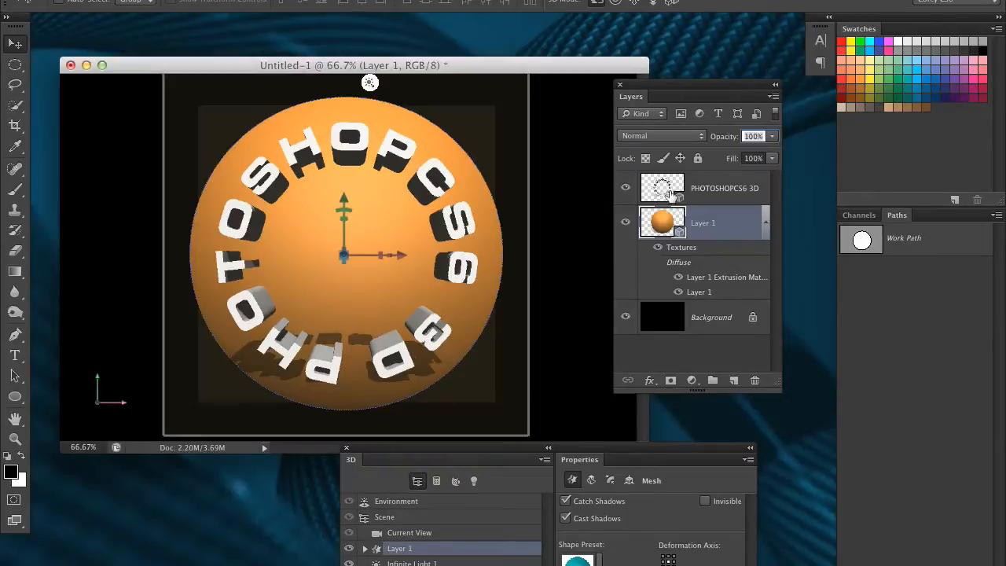
shift+click(671, 193)
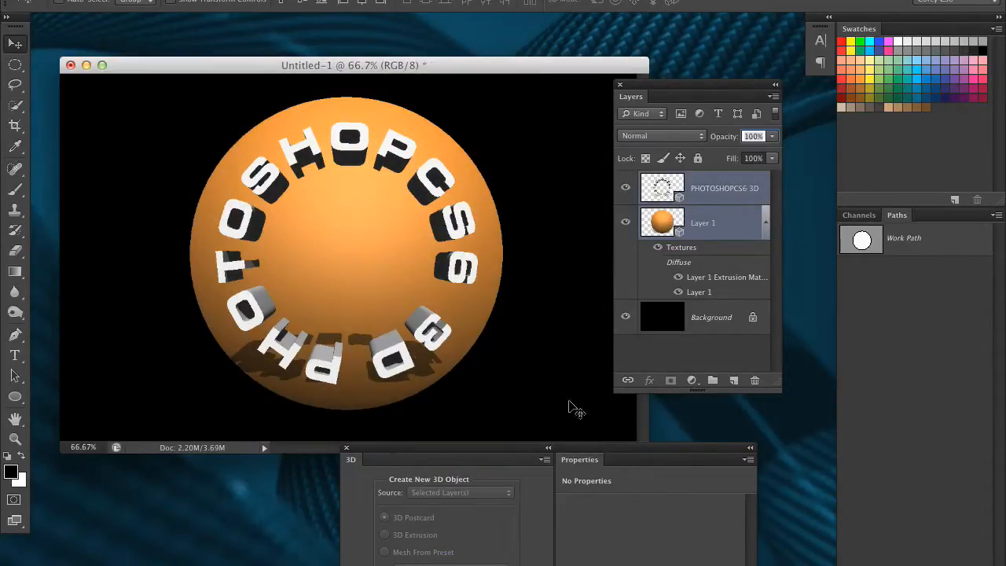
drag(550, 449, 378, 183)
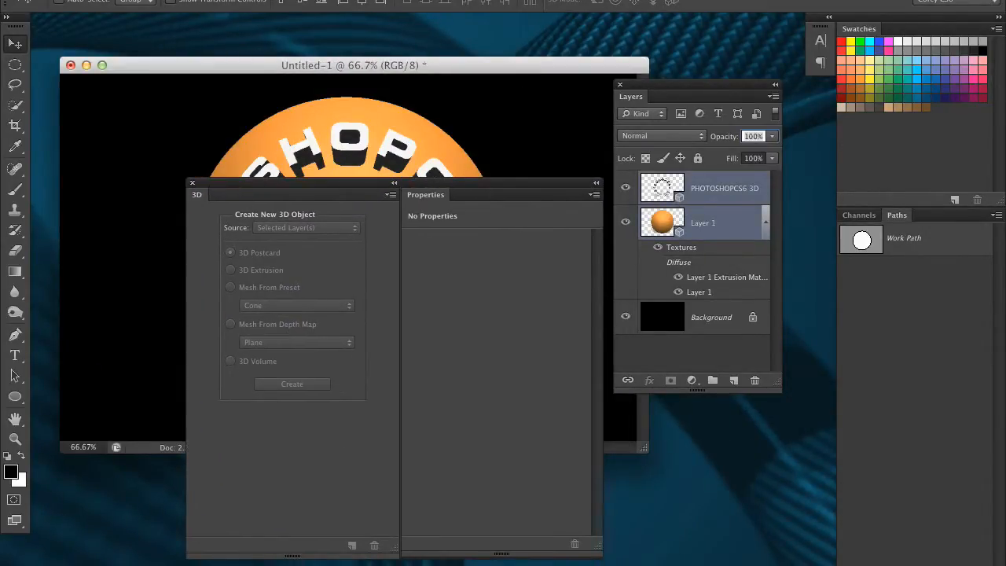
click(408, 0)
mouse_move(409, 0)
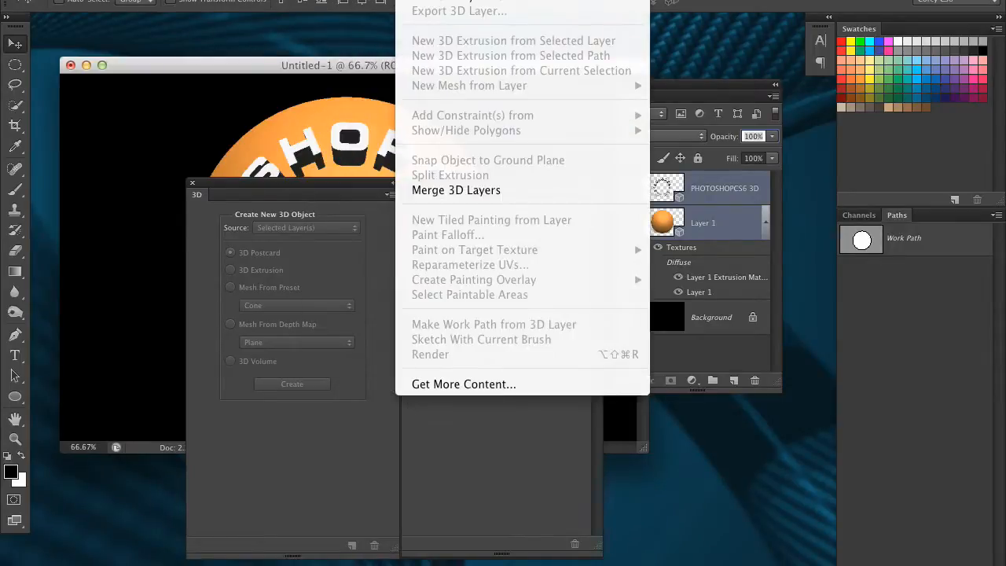
click(501, 199)
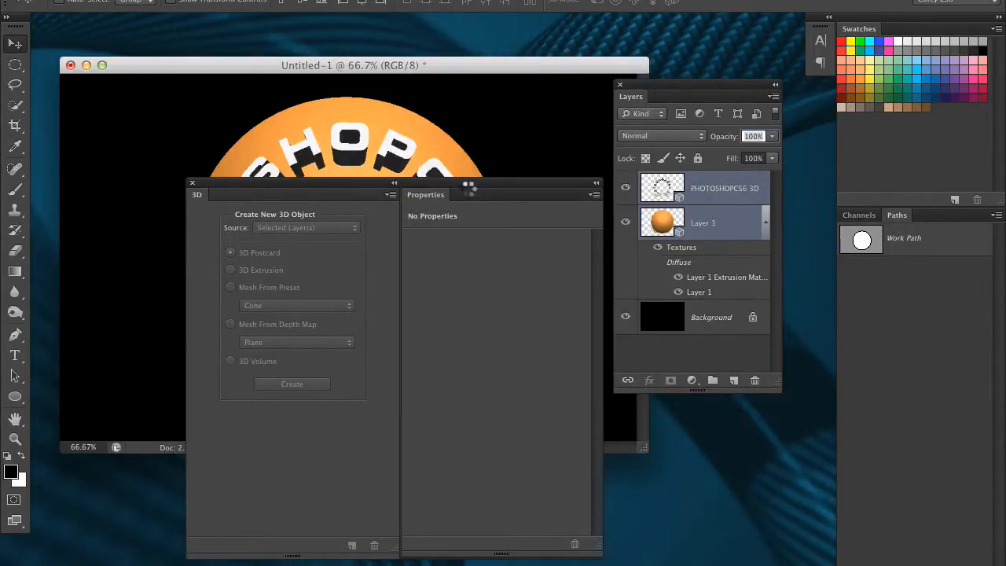
drag(461, 184, 728, 470)
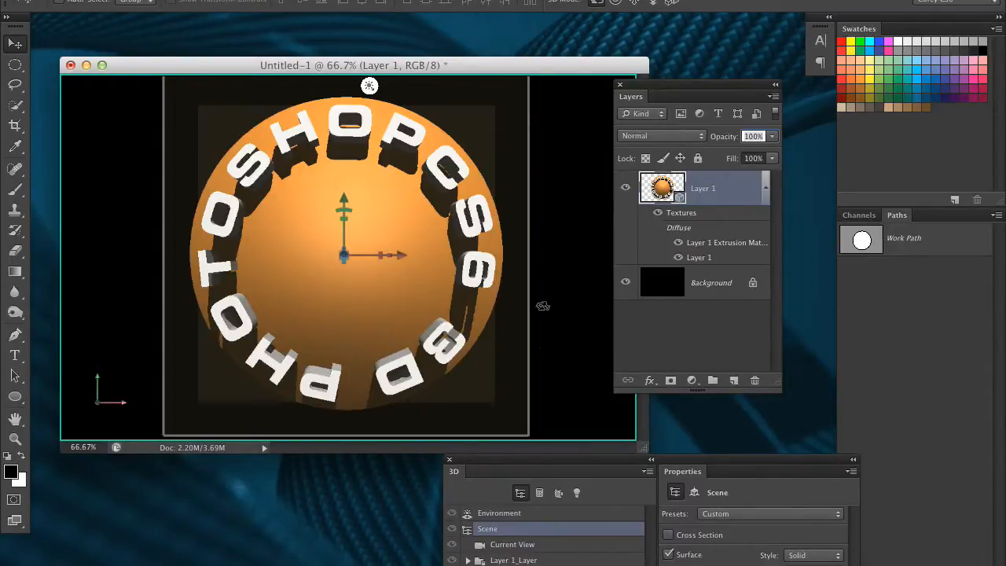
- Rotate the current camera view to examine how the extruded text sits on the merged sphere
click(538, 543)
mouse_move(575, 341)
mouse_down()
mouse_move(456, 325)
mouse_move(615, 343)
mouse_move(575, 339)
mouse_move(585, 335)
mouse_up()
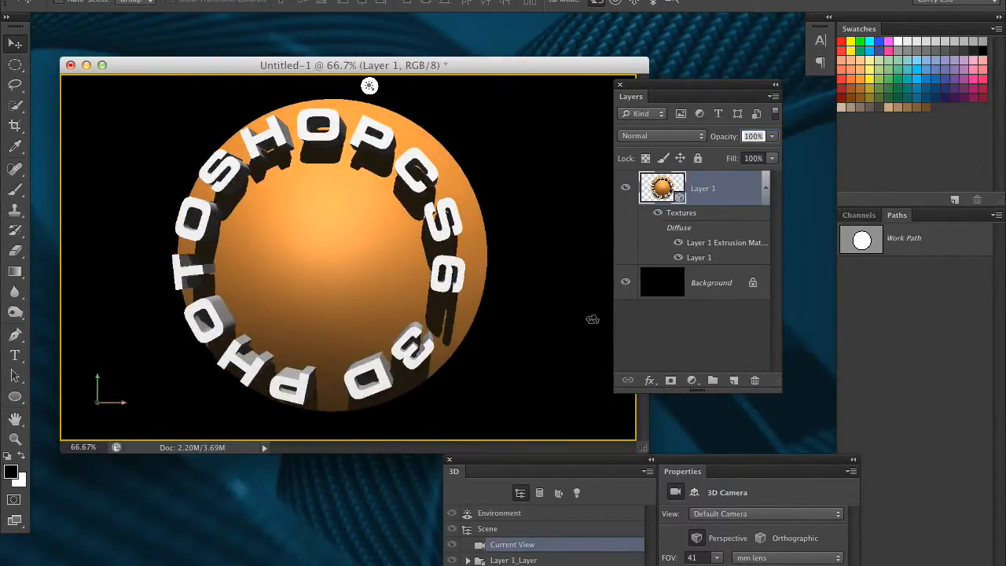
drag(602, 458, 689, 206)
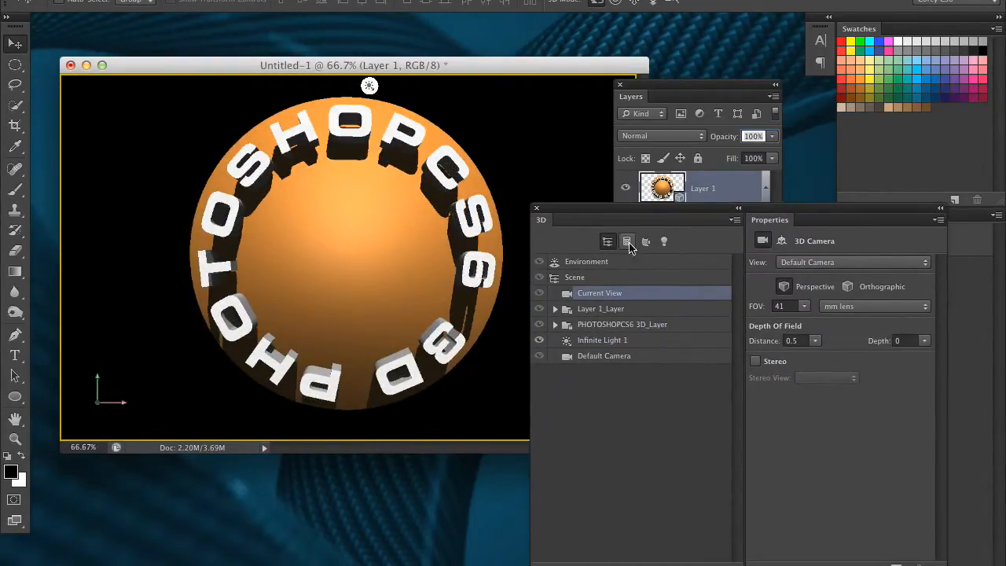
- Push the PHOTOSHOPCS6 3D text mesh back in depth so the letters sink into the sphere
drag(480, 199, 533, 176)
click(475, 206)
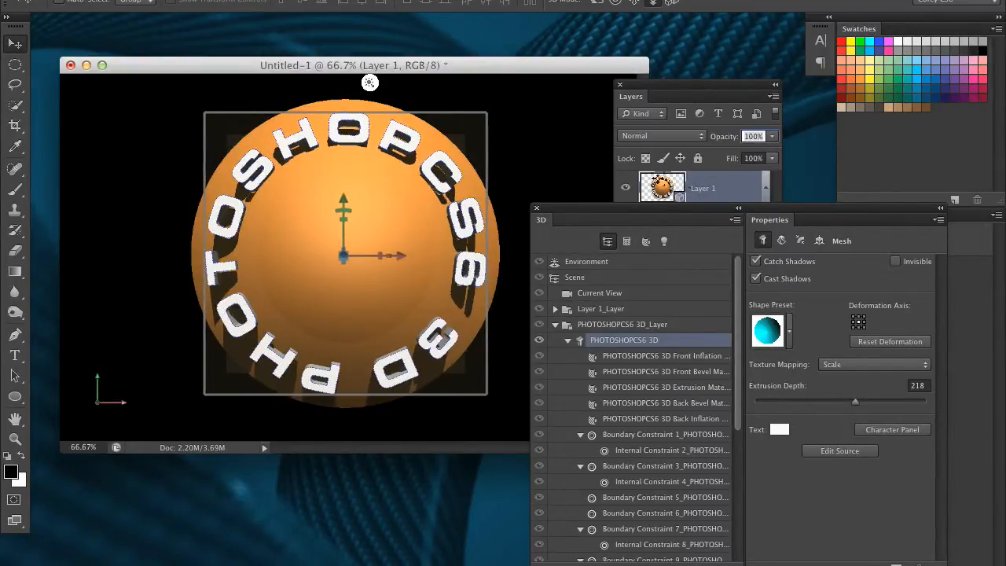
drag(671, 207, 653, 97)
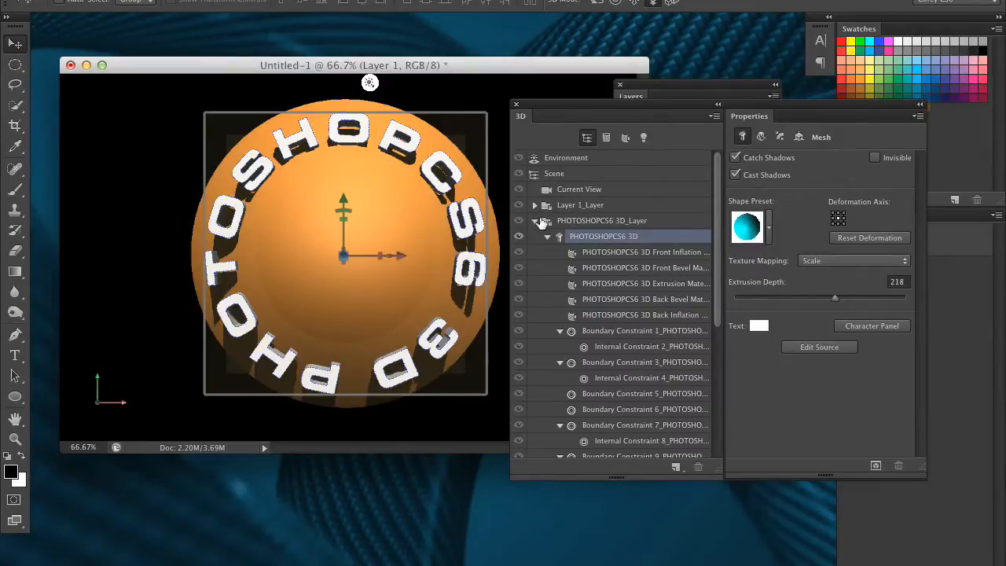
- Set the front cap of the Layer 1 sphere mesh to a 30° inflate angle and a 39° bevel angle
click(538, 221)
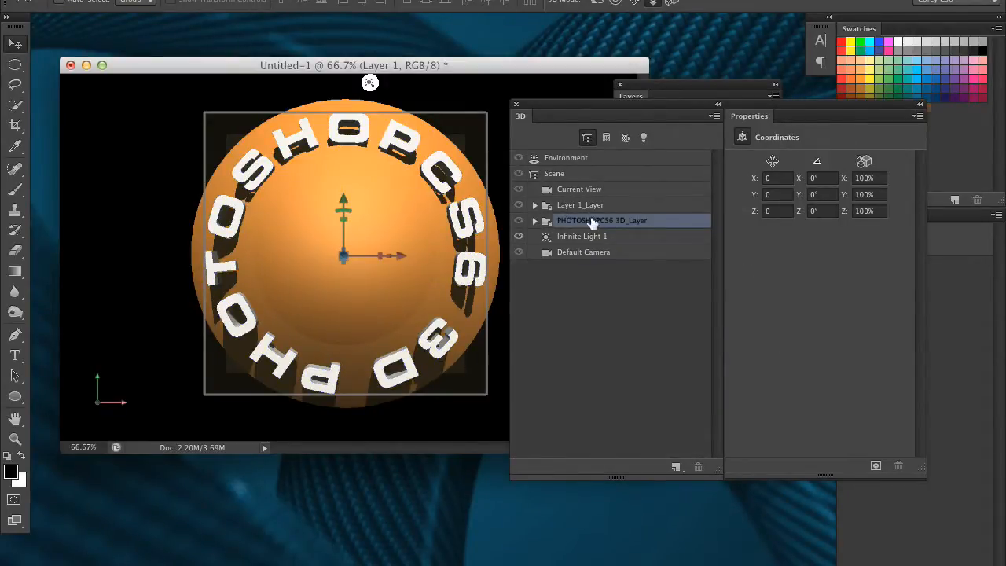
click(535, 206)
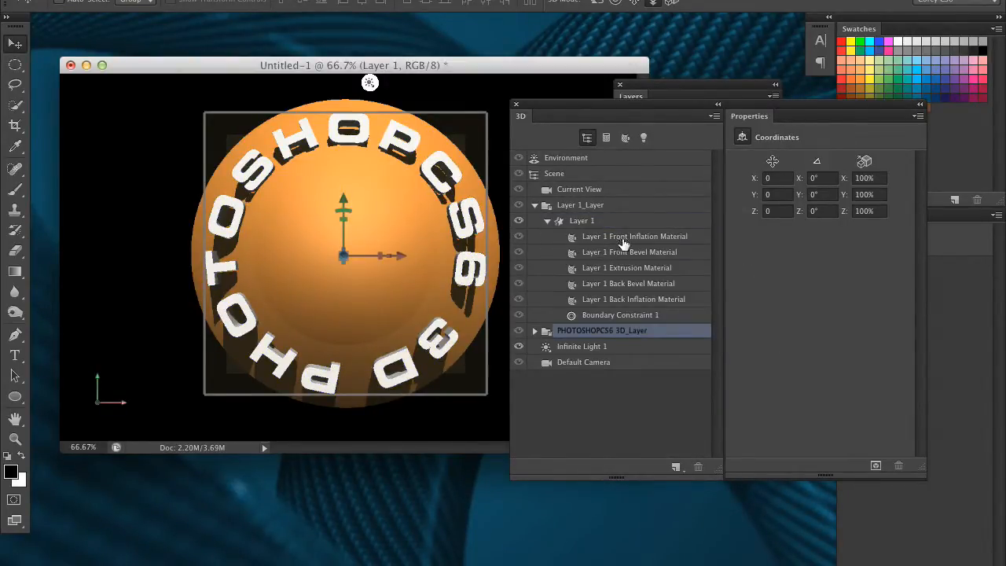
click(658, 240)
click(641, 224)
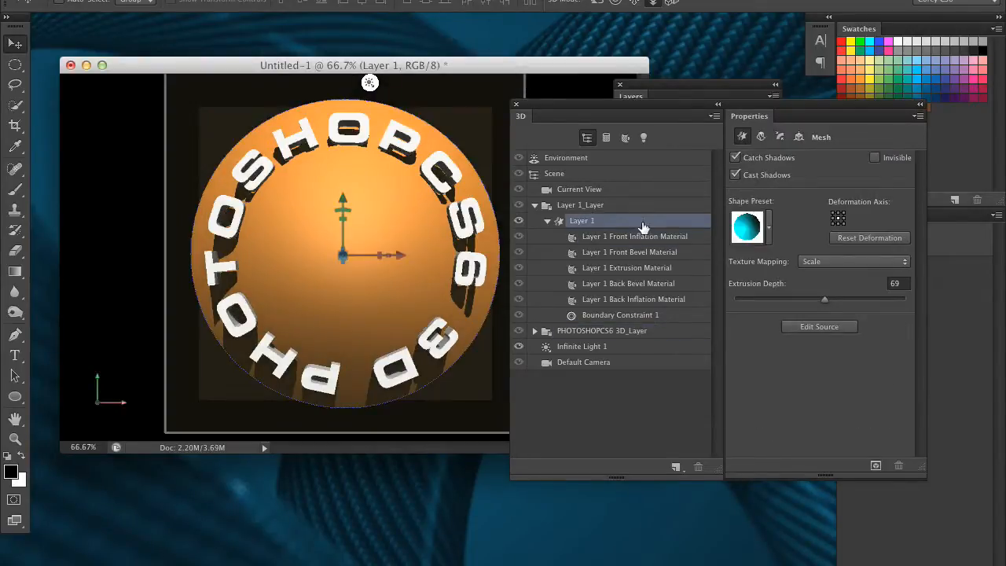
click(780, 137)
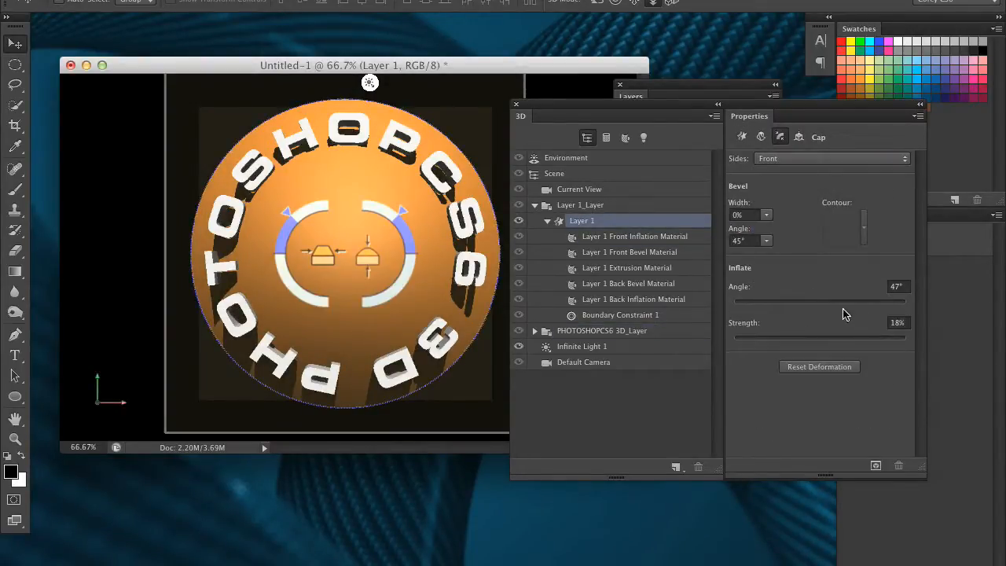
click(653, 238)
click(622, 224)
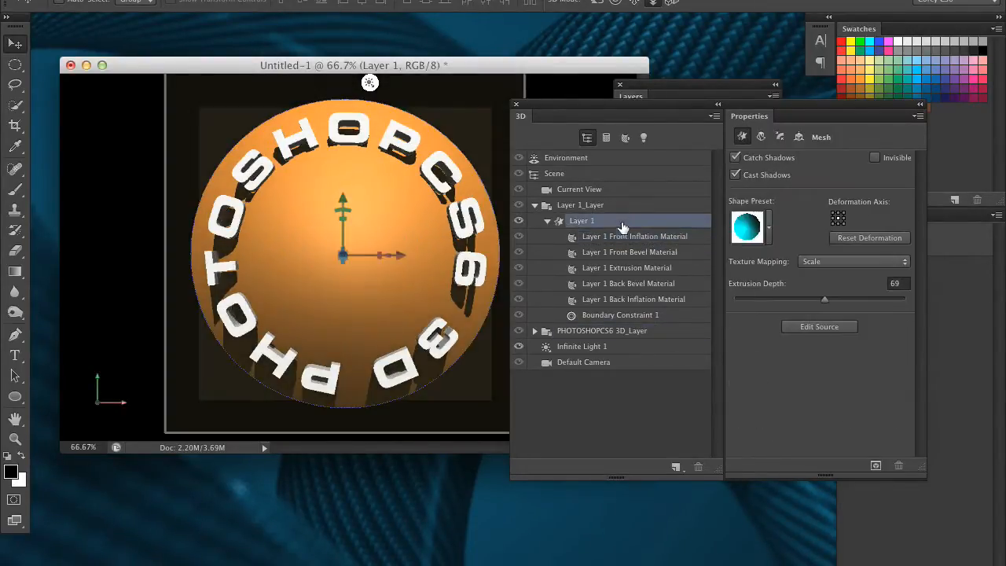
click(780, 137)
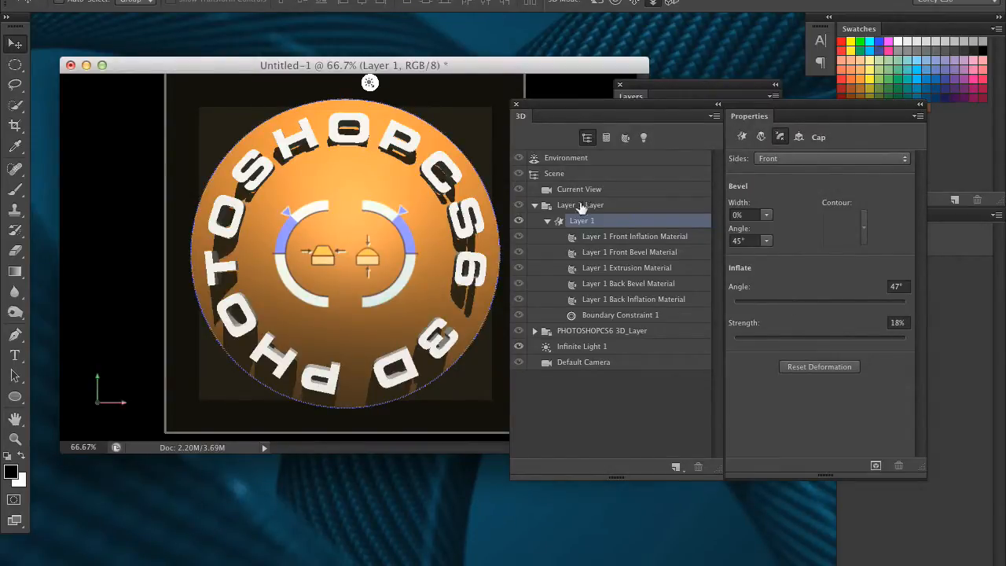
drag(404, 209, 416, 220)
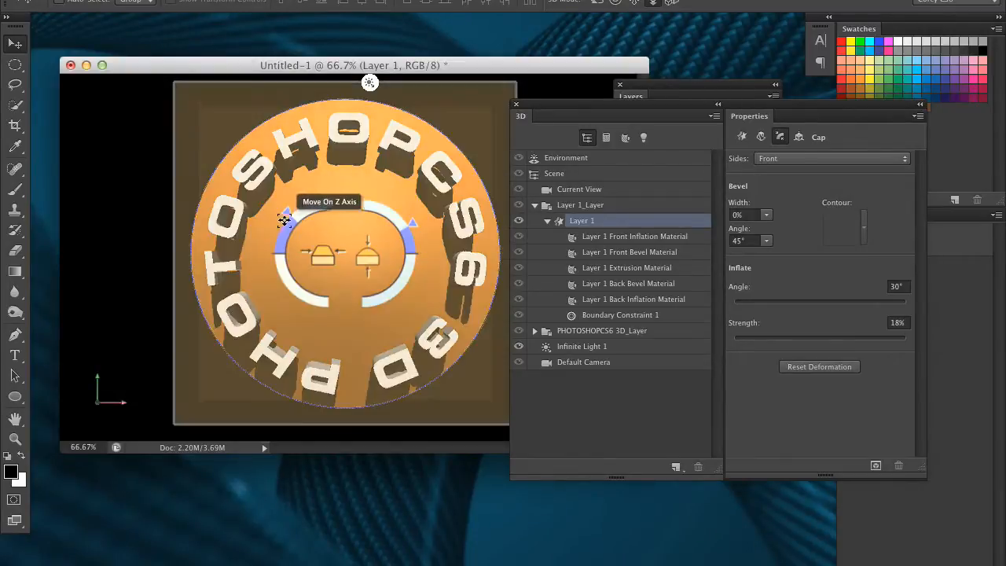
drag(281, 215, 281, 215)
- Set the reflection of the sphere's Layer 1 Front Inflation Material to 50%
drag(594, 106, 609, 136)
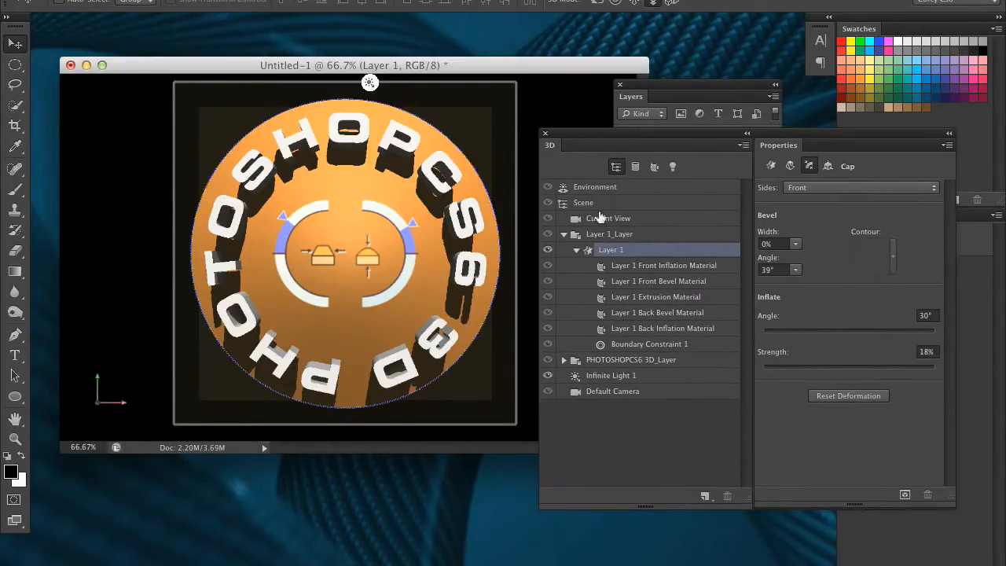
click(566, 235)
click(565, 235)
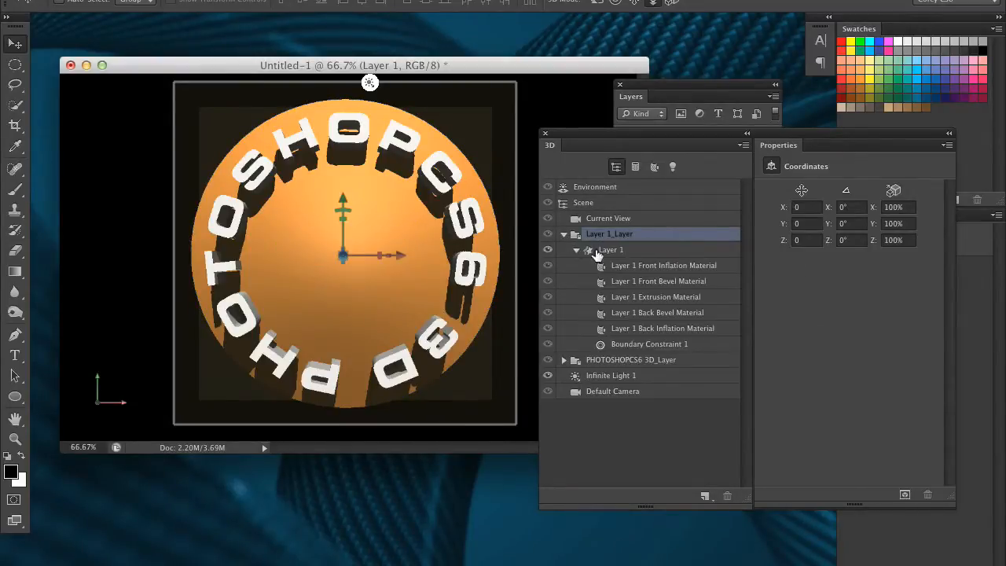
click(646, 268)
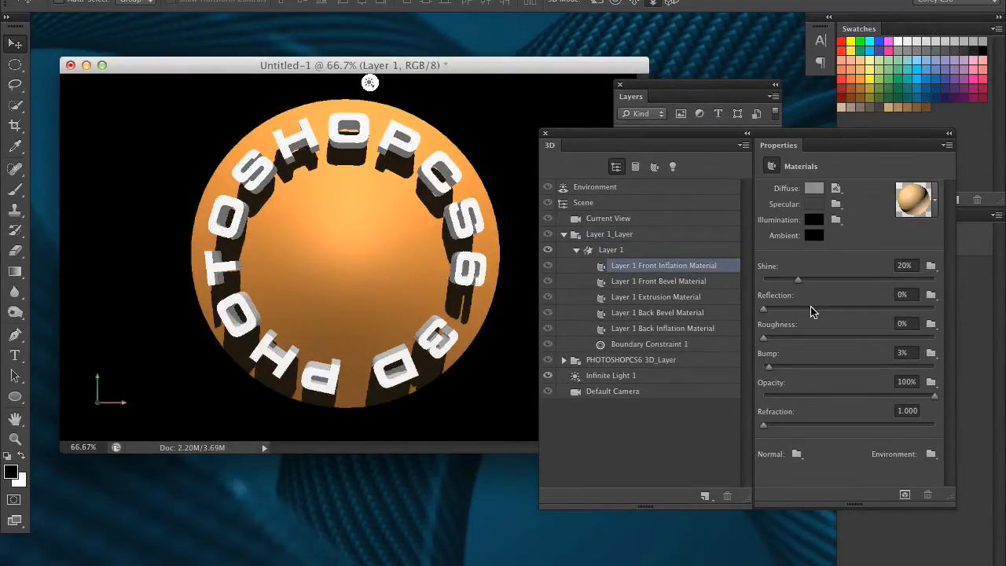
drag(763, 308, 807, 311)
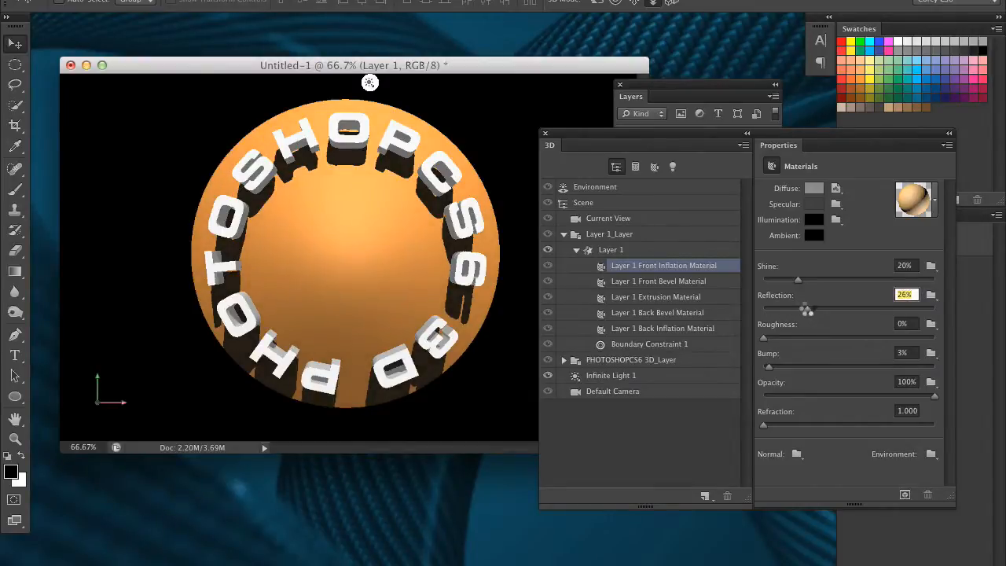
text(50)
- Render the 3D layer to preview the letters' reflections on the sphere, stopping the render early
drag(643, 135, 741, 274)
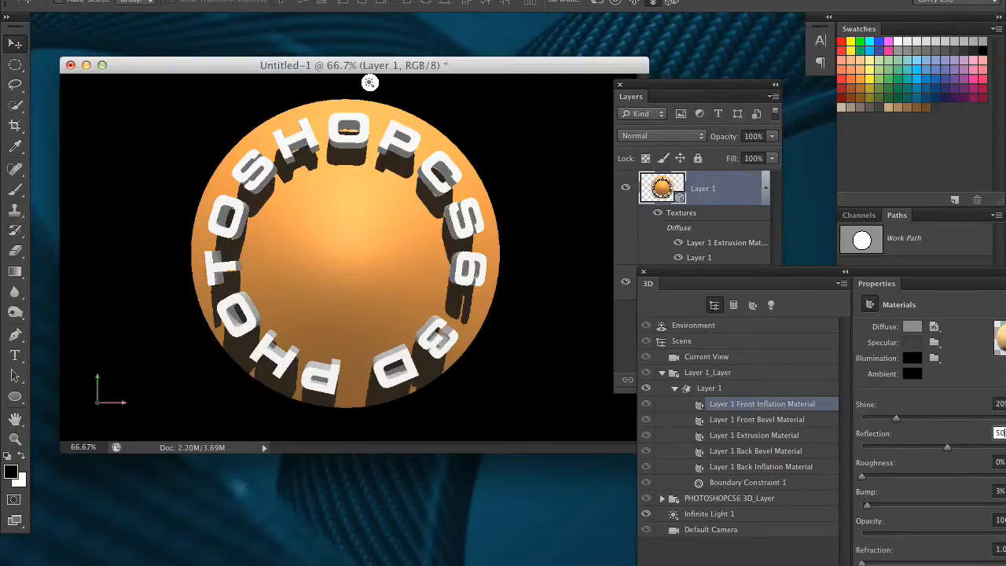
key(alt+shift+super+r)
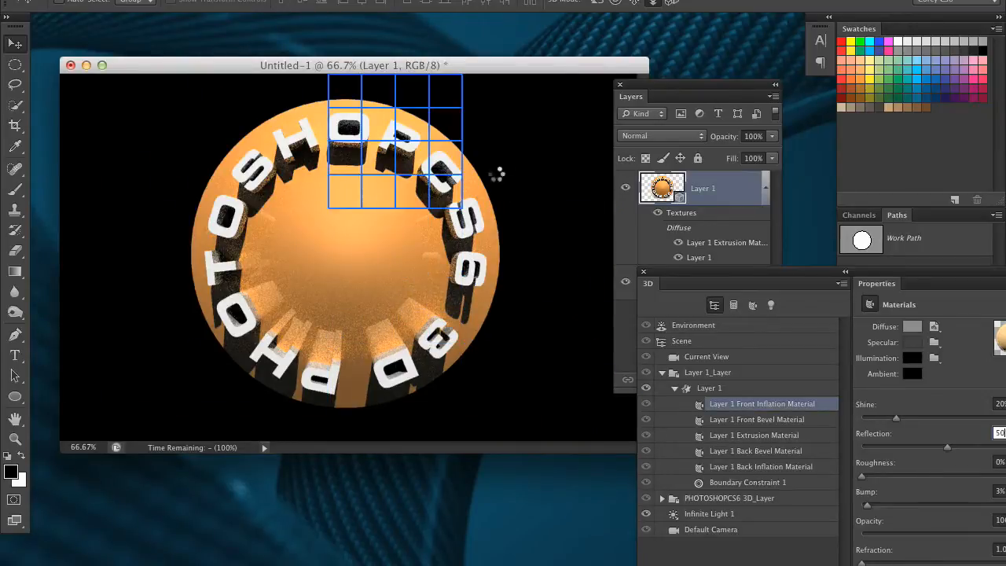
key(Escape)
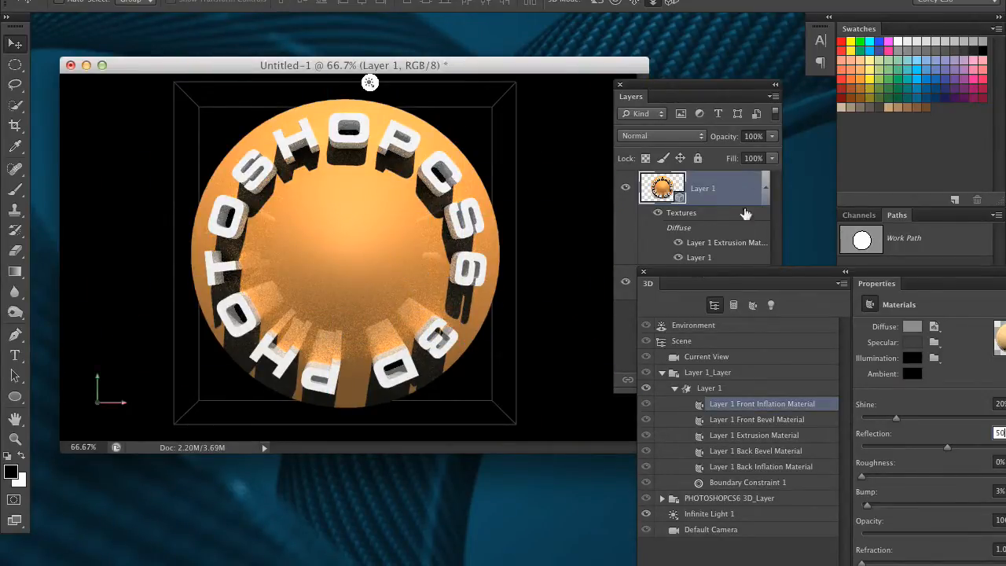
- Set the environment's ground plane shadow opacity to 29% and render the scene again
drag(711, 277, 577, 112)
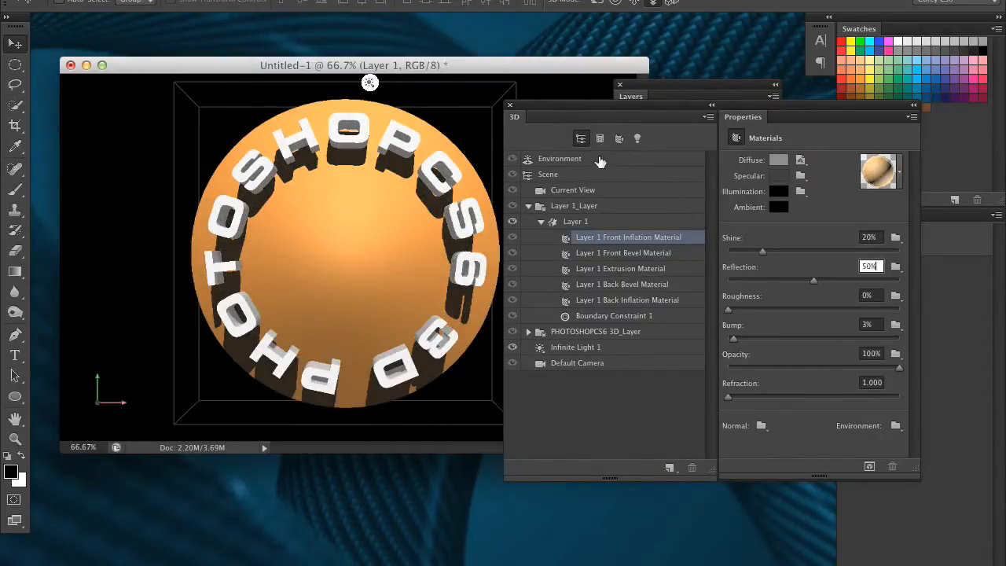
click(600, 161)
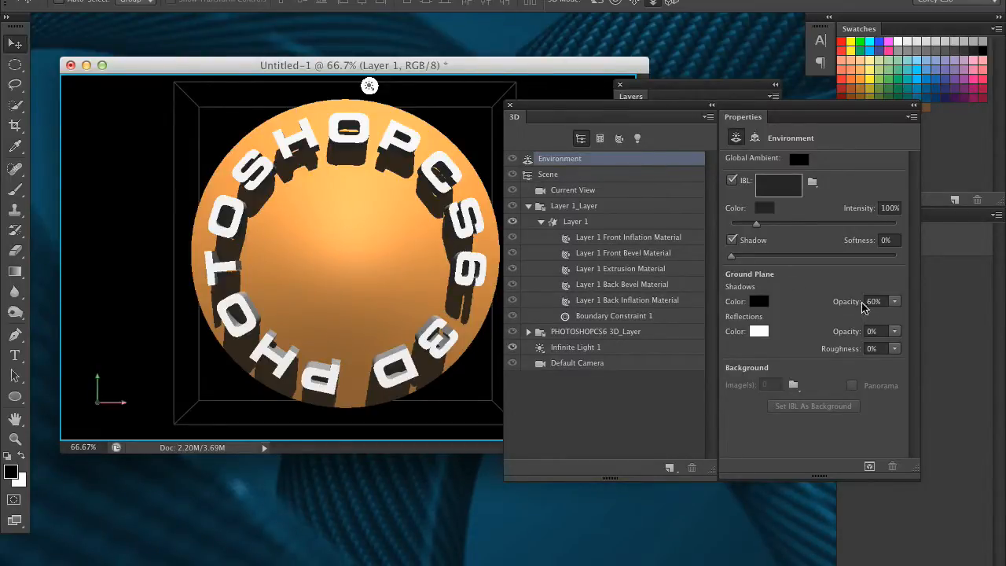
drag(894, 304, 855, 317)
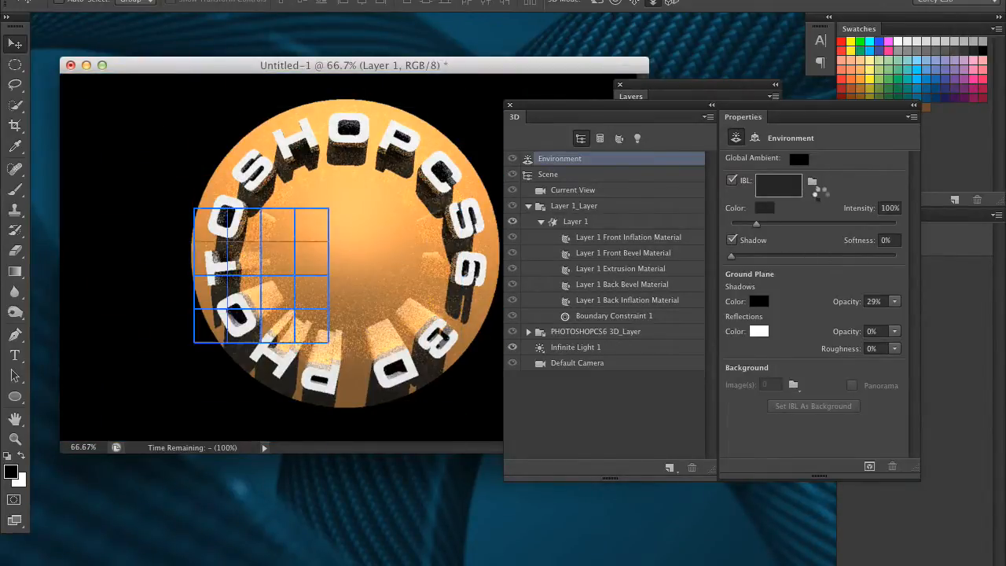
drag(568, 103, 787, 199)
click(596, 2)
mouse_move(522, 281)
mouse_down()
mouse_move(579, 266)
mouse_move(508, 270)
mouse_up()
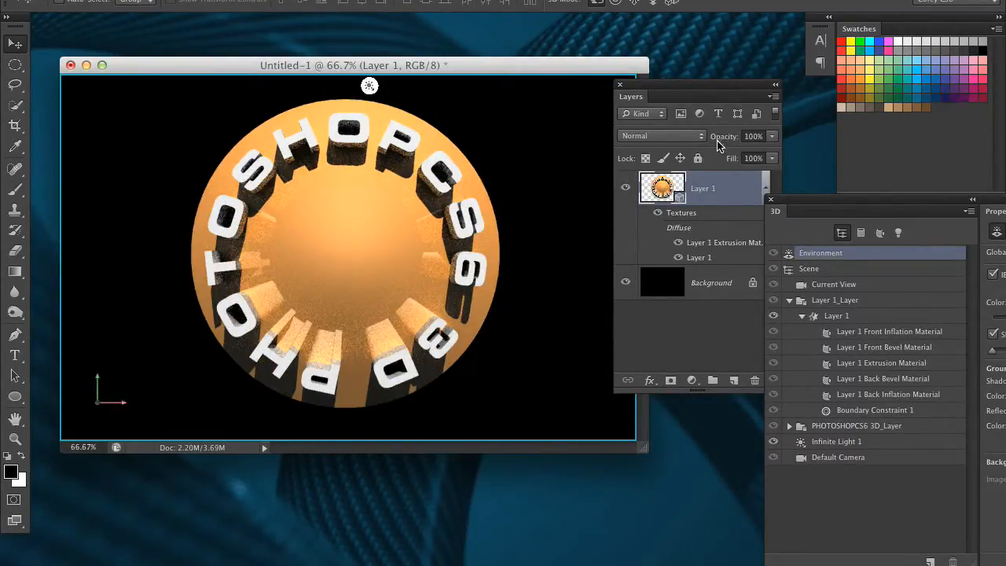
- Set the environment's shadow softness to 30%
drag(818, 210, 604, 167)
click(935, 290)
text(30)
key(Return)
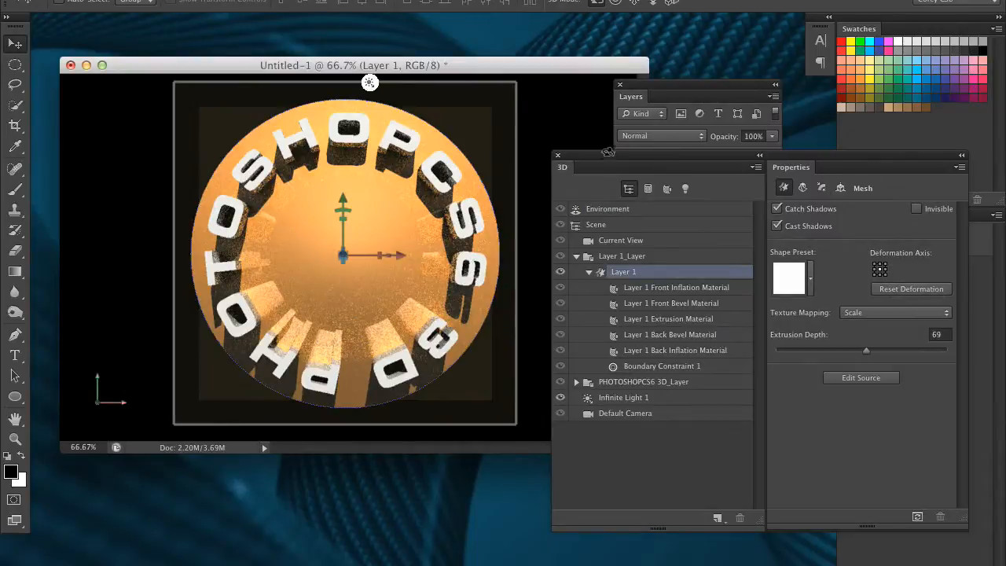
drag(610, 155, 721, 167)
drag(534, 61, 551, 60)
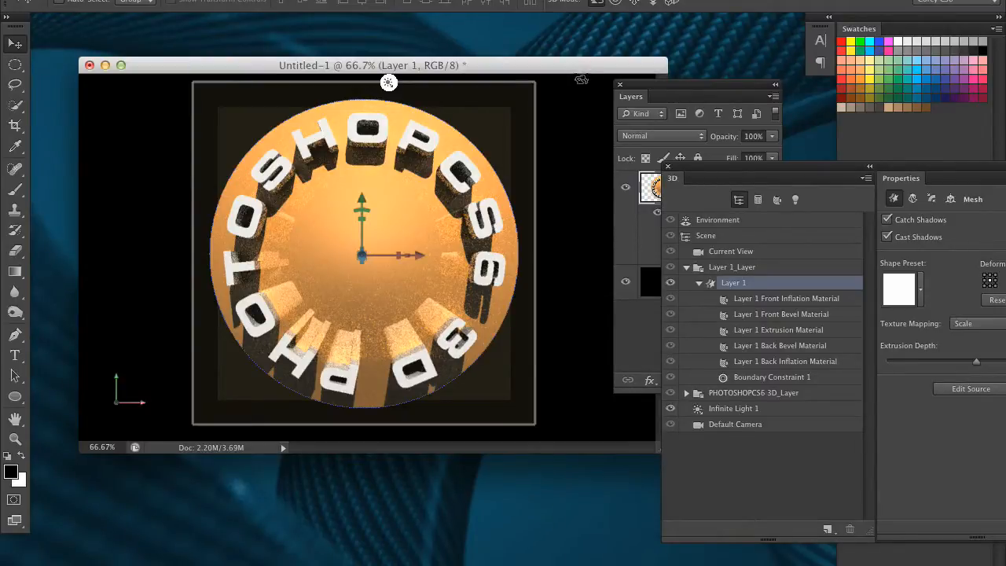
drag(697, 170, 772, 324)
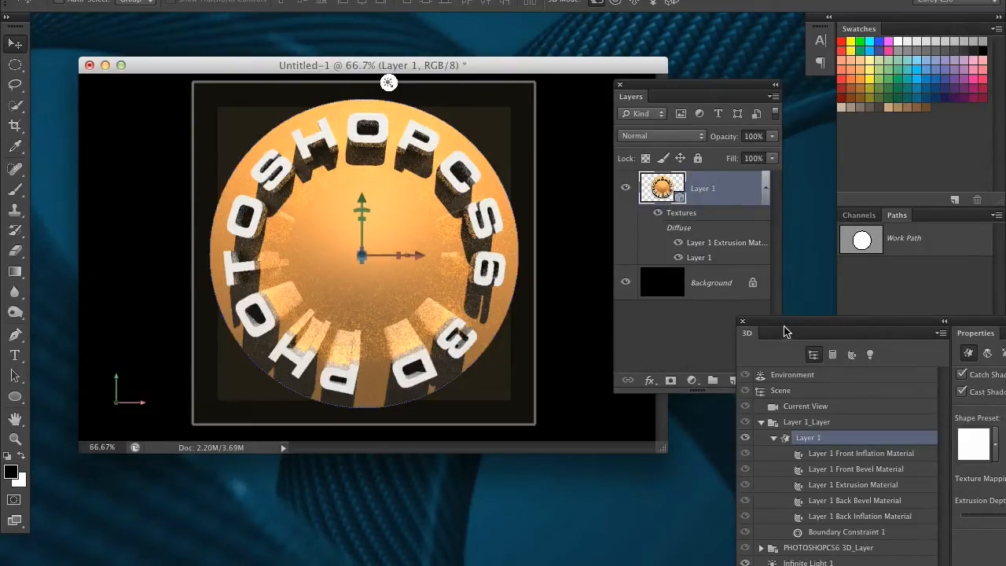
drag(800, 323, 578, 159)
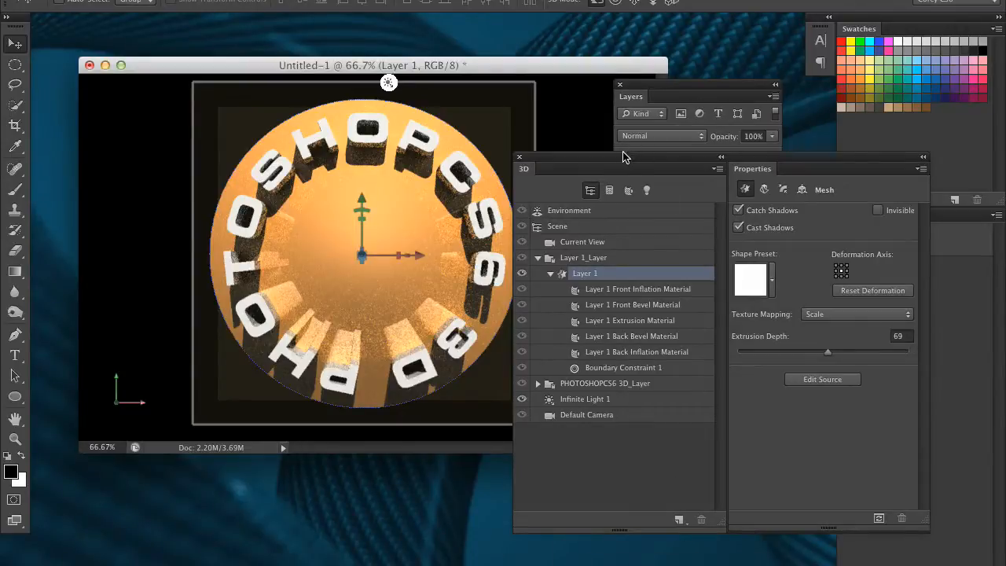
drag(627, 157, 665, 157)
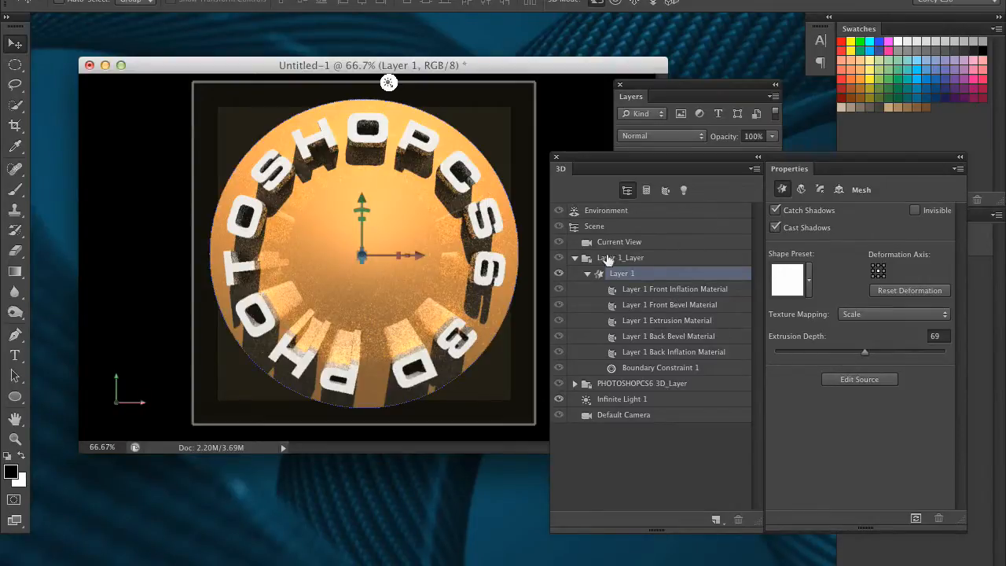
- Examine how the Layer 1_Layer and PHOTOSHOPCS6 3D_Layer groups are kept as separate objects within the merged 3D scene
click(574, 258)
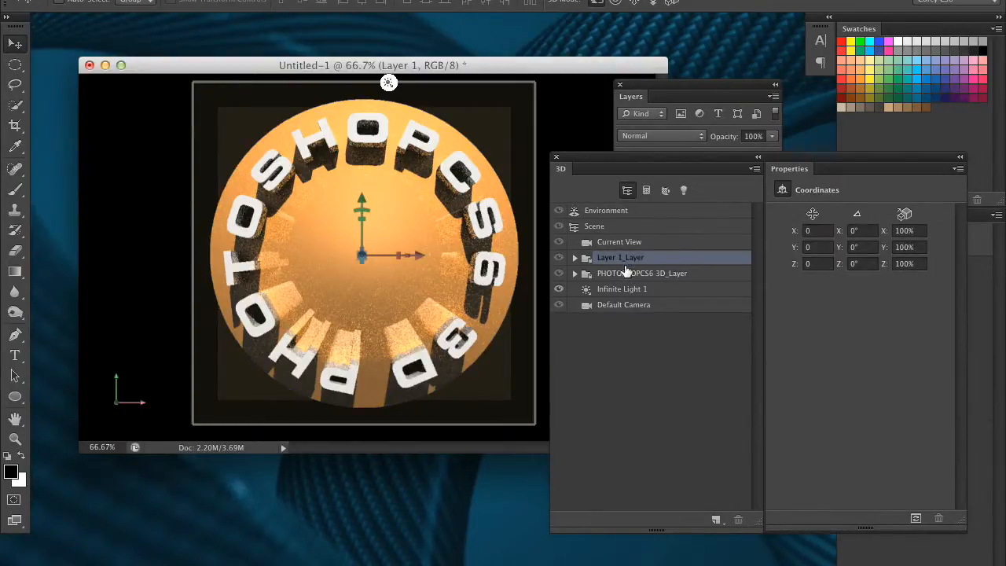
click(626, 273)
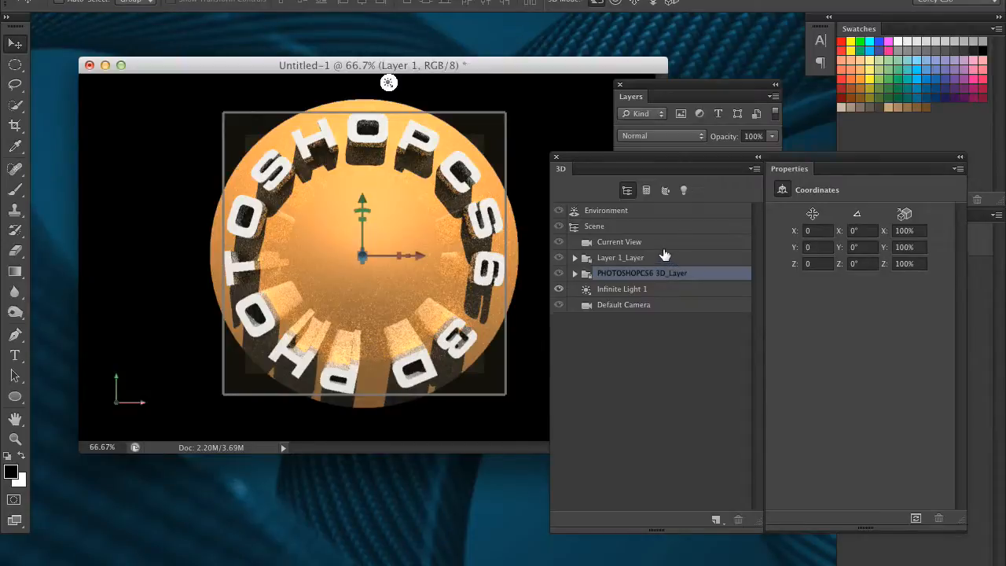
drag(663, 160, 239, 212)
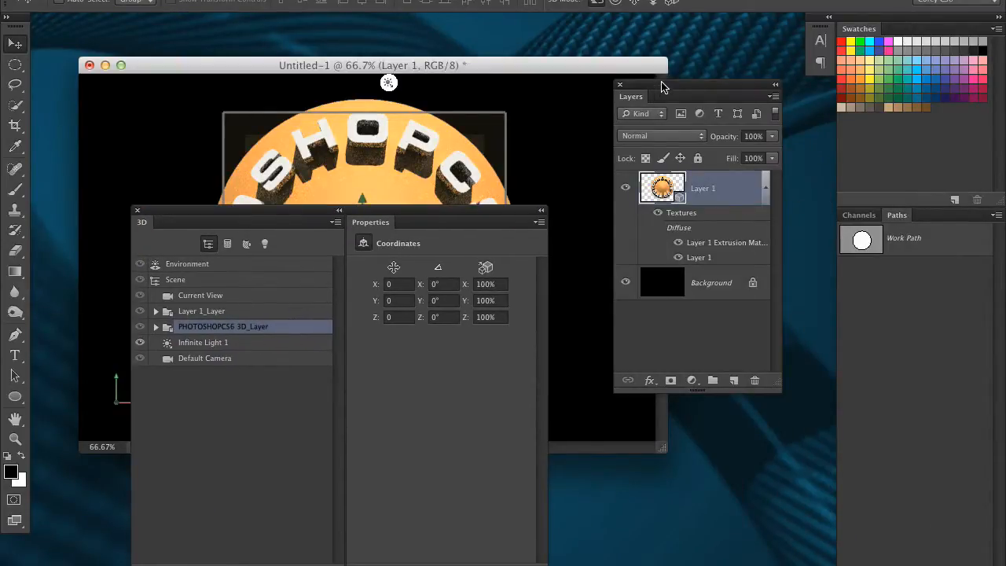
drag(662, 90, 679, 150)
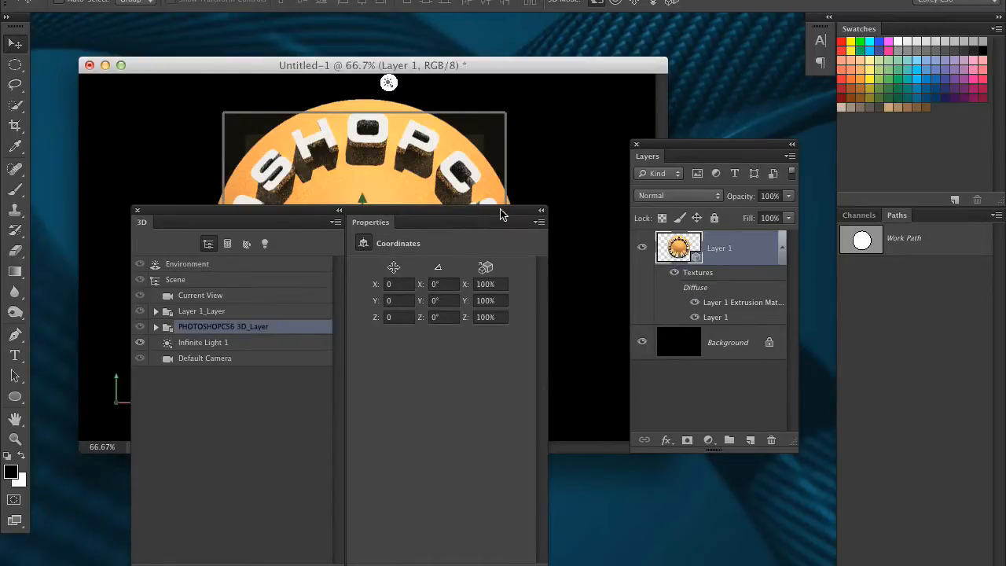
drag(510, 211, 877, 159)
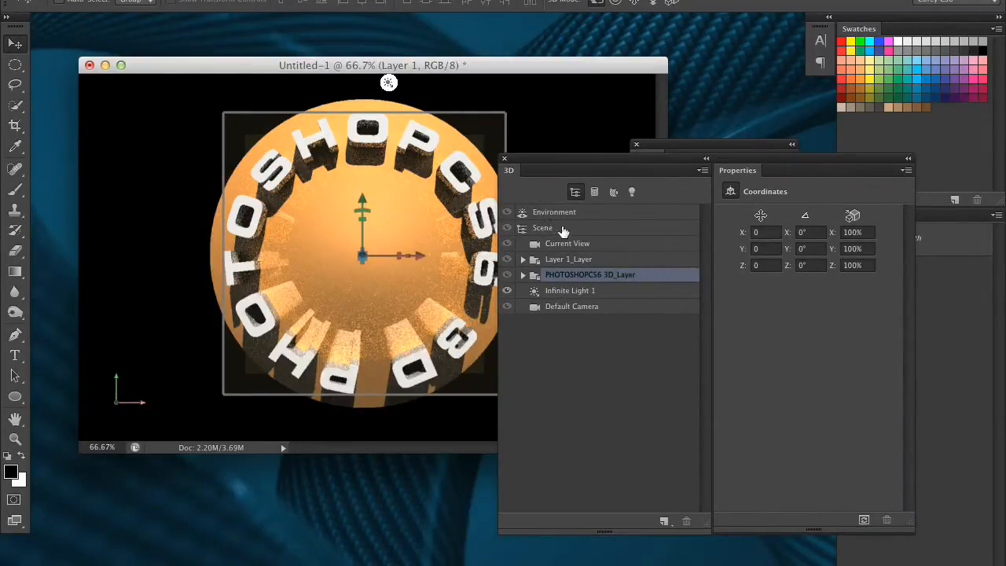
click(569, 262)
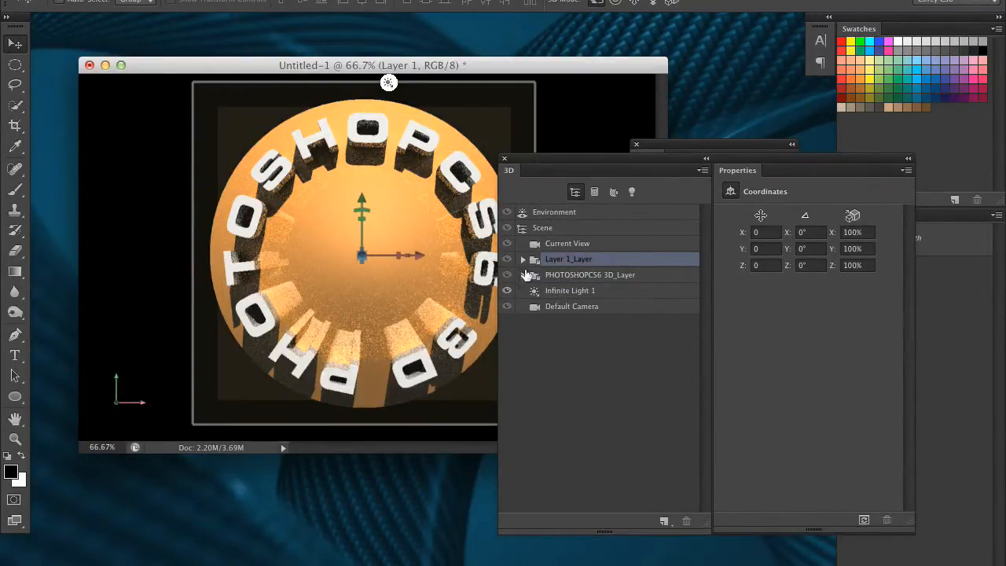
click(522, 259)
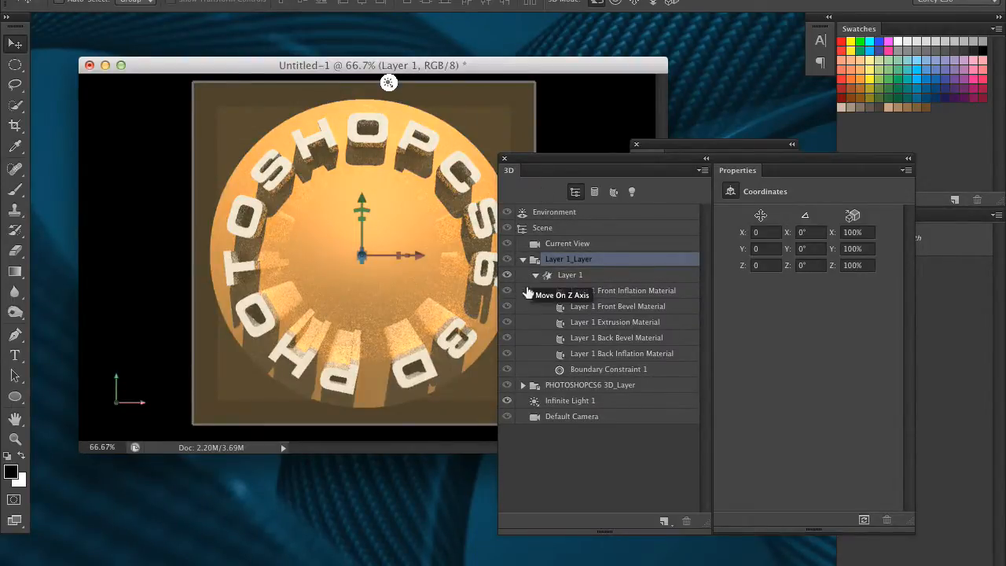
click(522, 260)
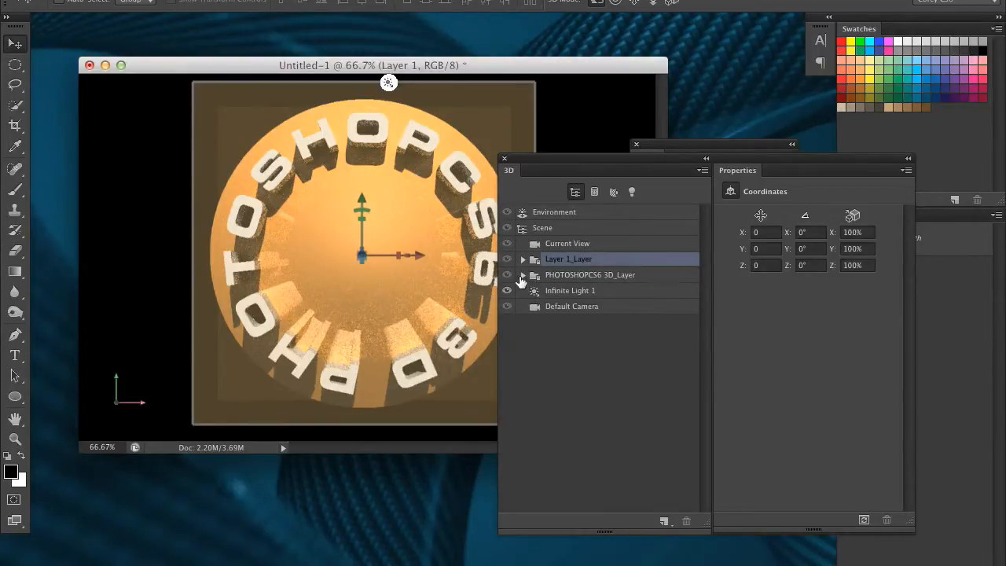
- Open the source document of the PHOTOSHOPCS6 3D text mesh and select all the text on its type layer for editing
click(523, 275)
click(591, 292)
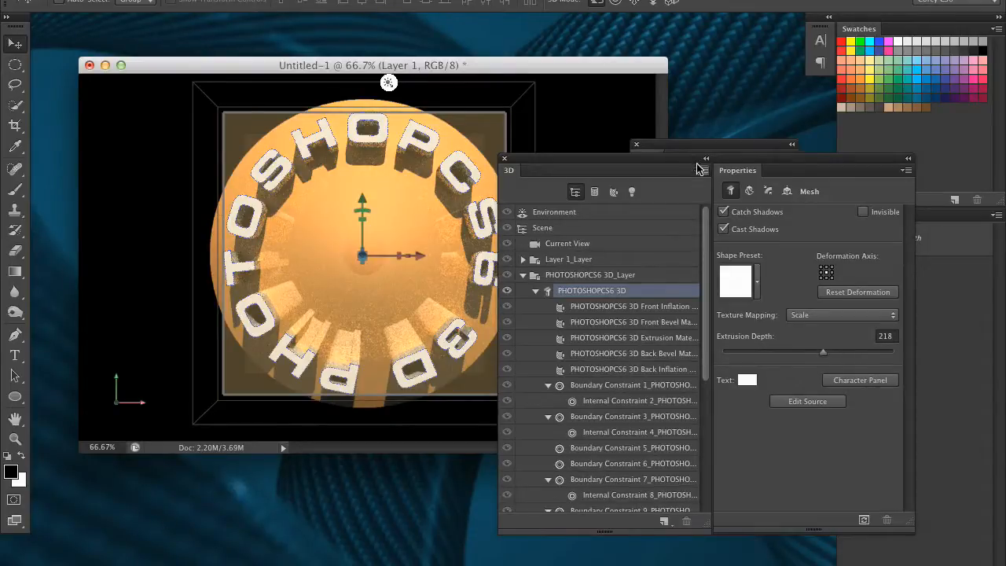
drag(697, 160, 753, 166)
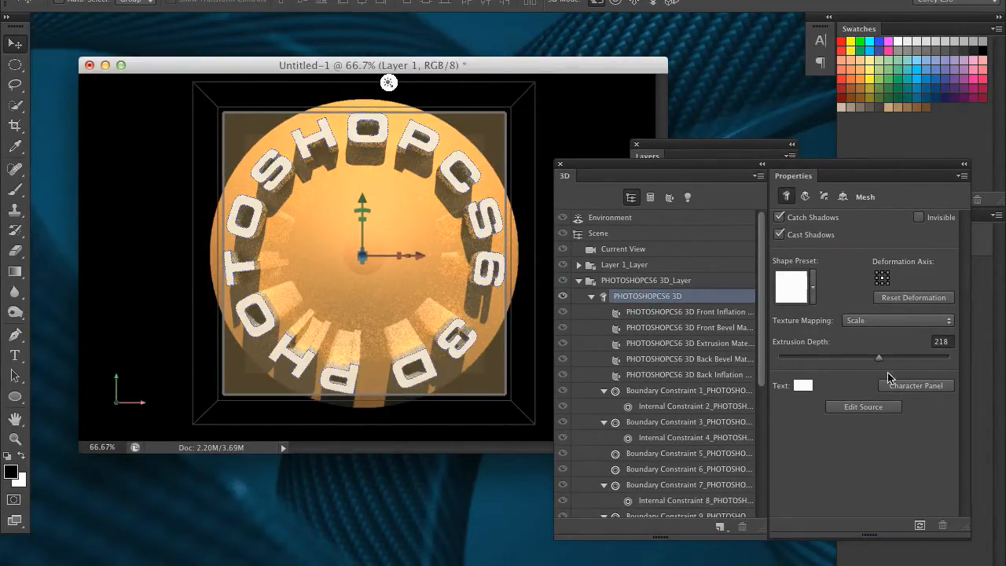
click(863, 407)
drag(458, 40, 593, 105)
drag(702, 170, 591, 399)
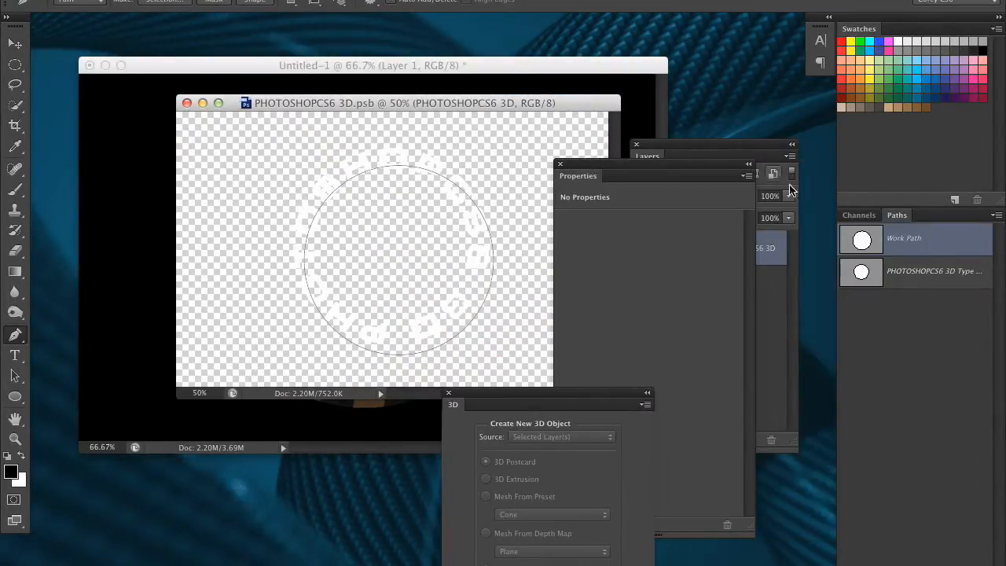
drag(674, 163, 561, 369)
double_click(666, 260)
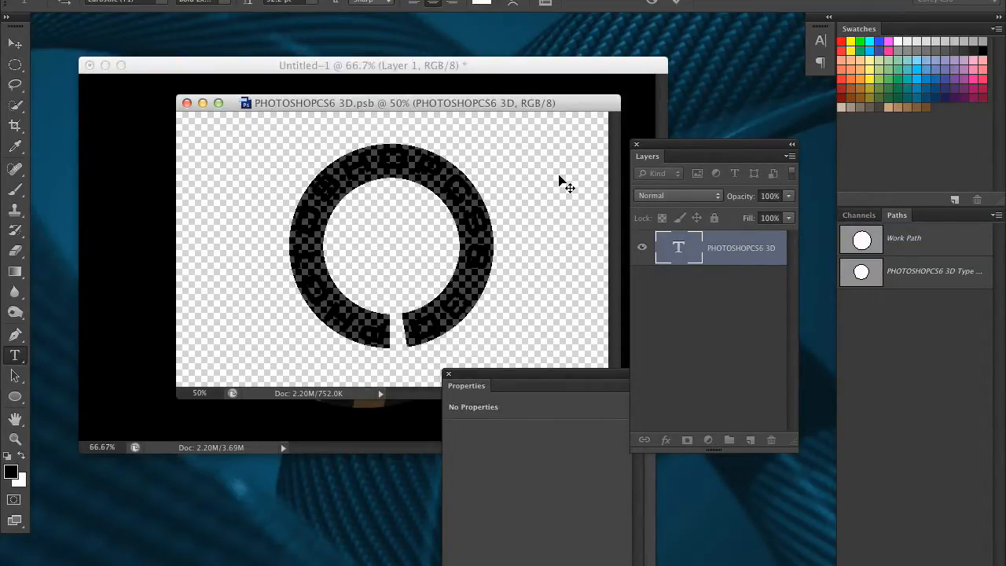
- Replace the selected circular text with EXTREME 3D and commit the type edit
text(EXTREME)
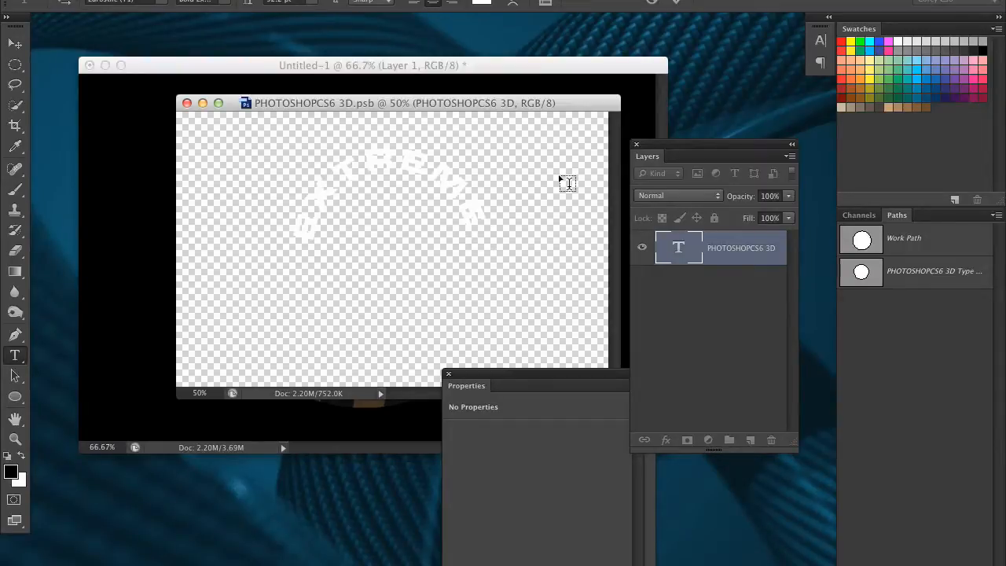
text( 3D)
click(15, 43)
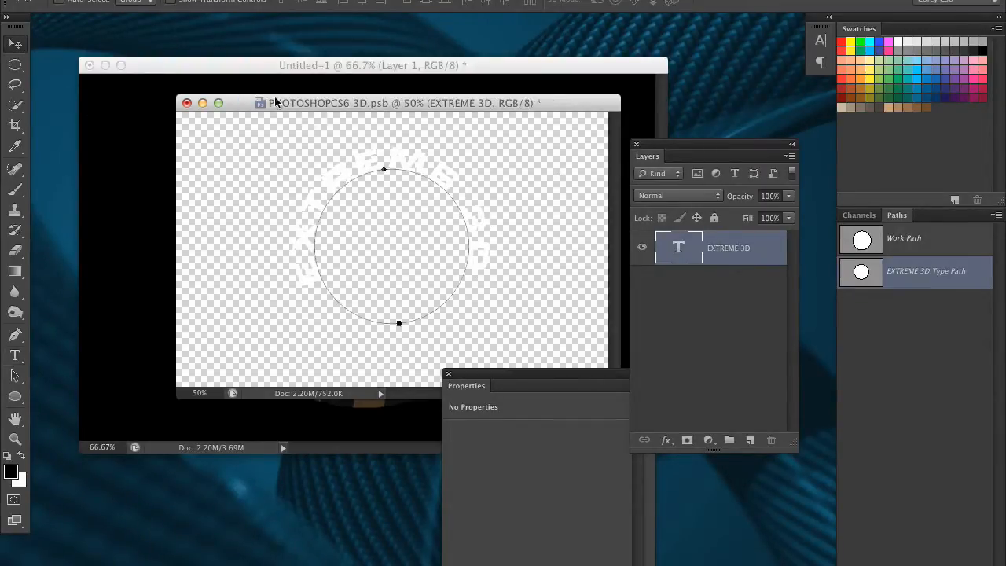
- Close the text's source document, saving its changes, and render the updated 3D scene
key(super+w)
click(634, 212)
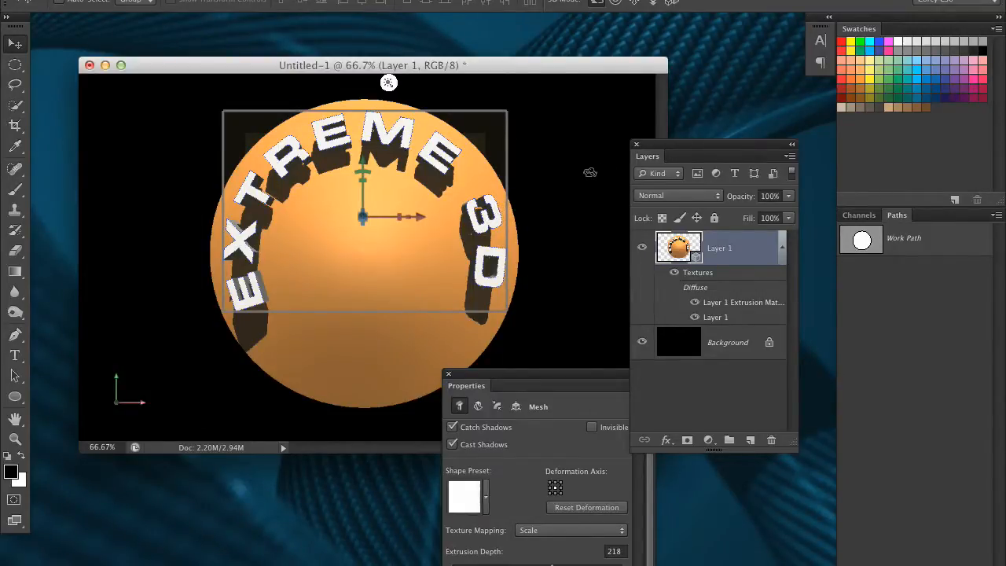
key(super+alt+shift+r)
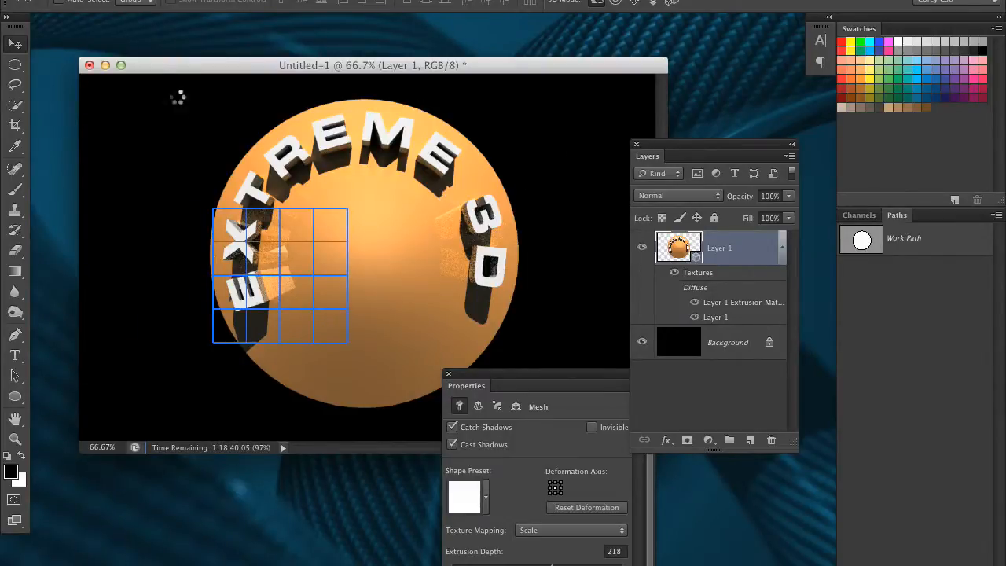
- Minimize the Untitled-1 document window and switch to the Finder desktop
click(104, 65)
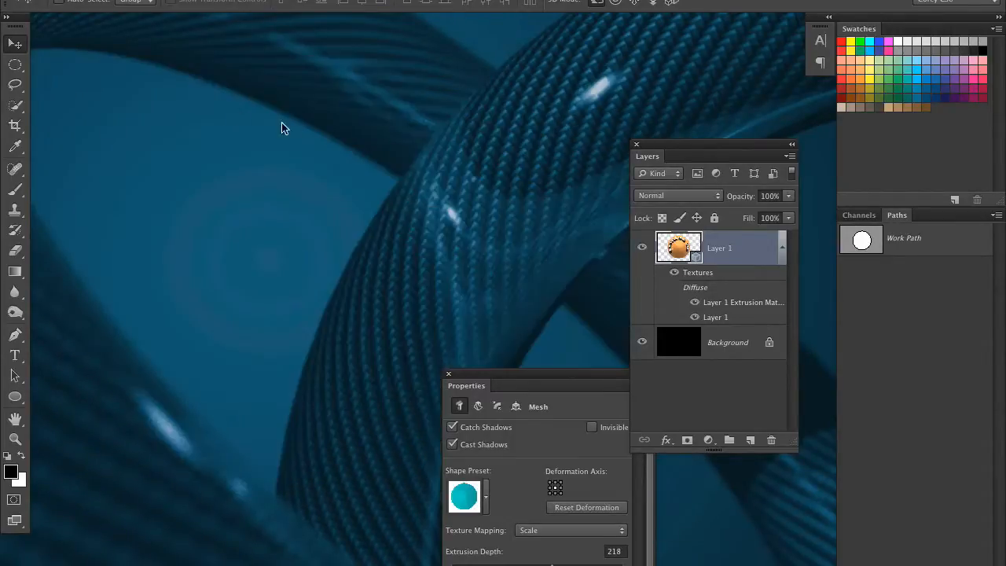
click(351, 123)
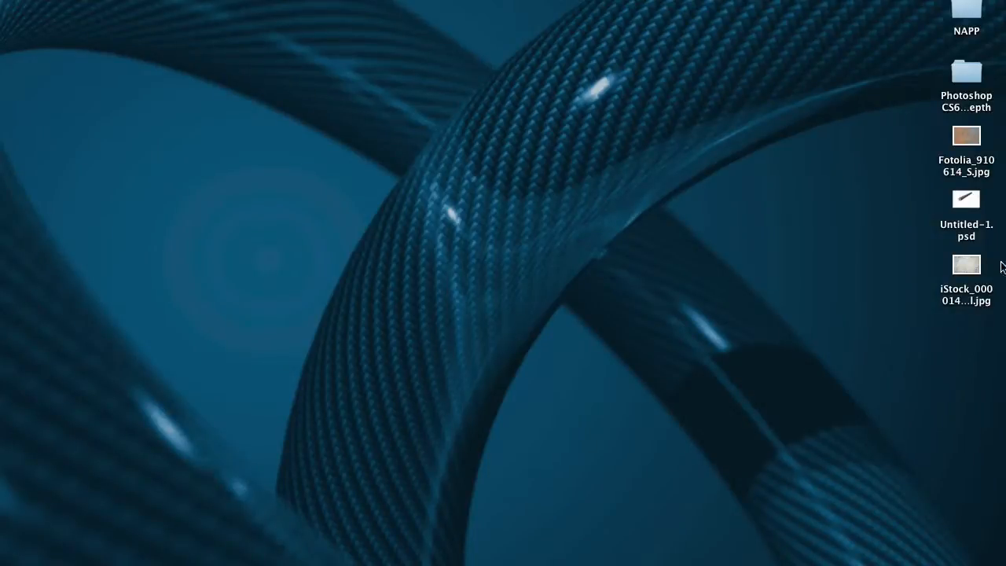